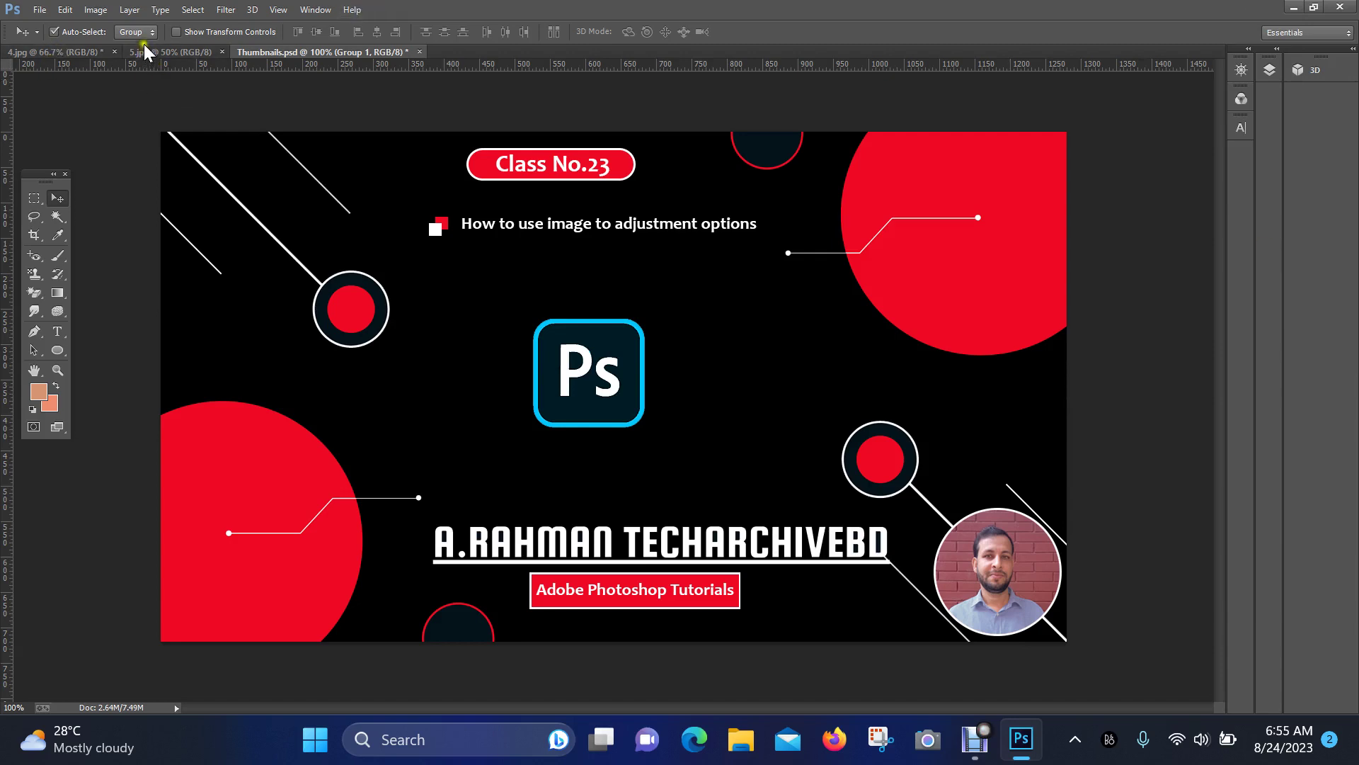
Step: In 5.jpg, try a Brightness/Contrast adjustment with brightness 62 and contrast -46, and discard it
{"action": "left_click", "coordinate": [192, 51]}
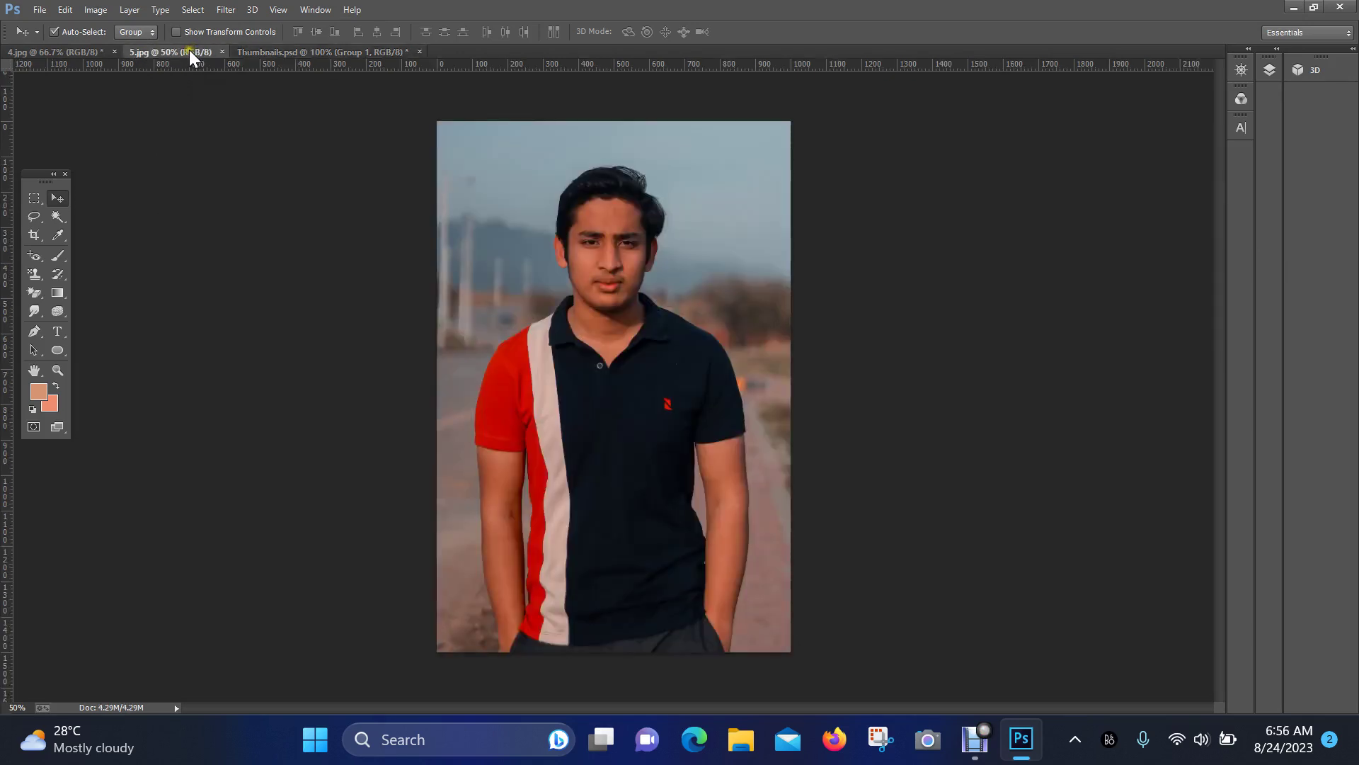
{"action": "left_click", "coordinate": [94, 10]}
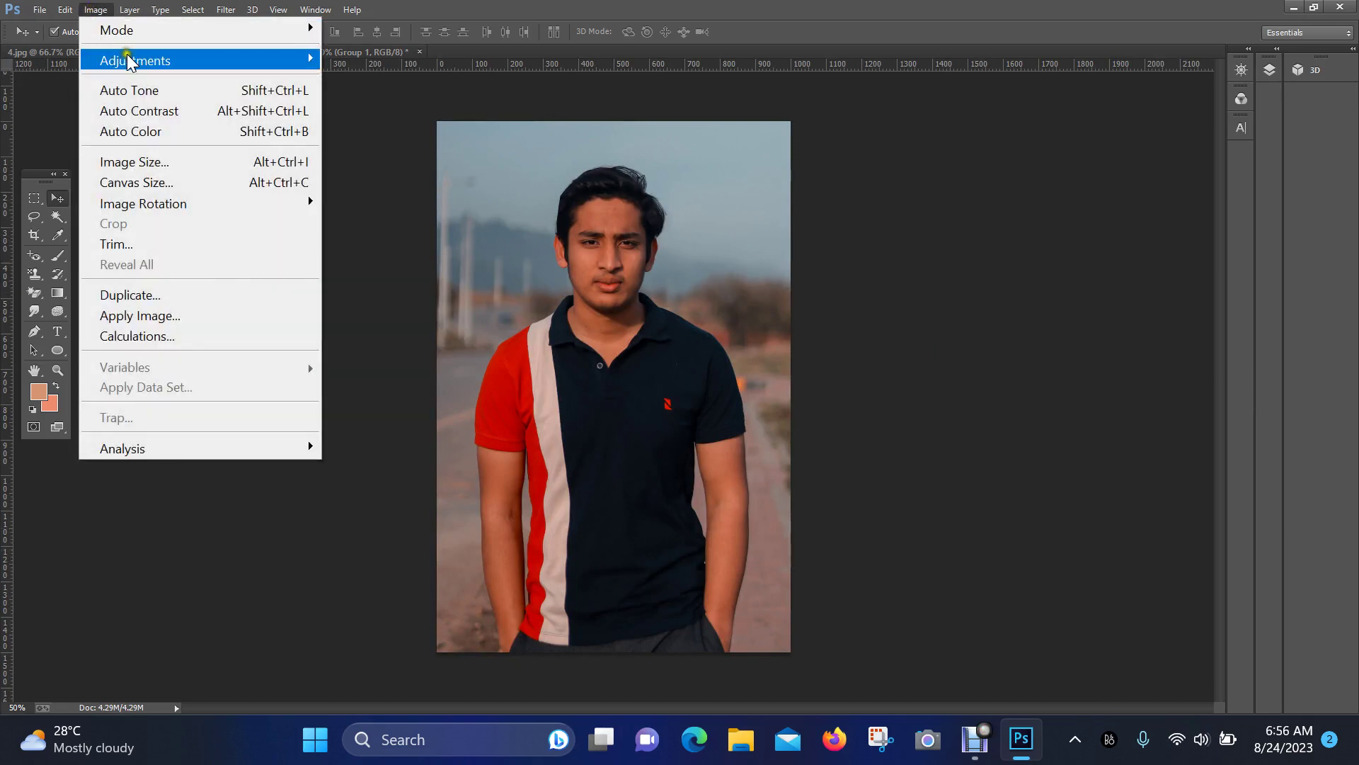
{"action": "mouse_move", "coordinate": [234, 61]}
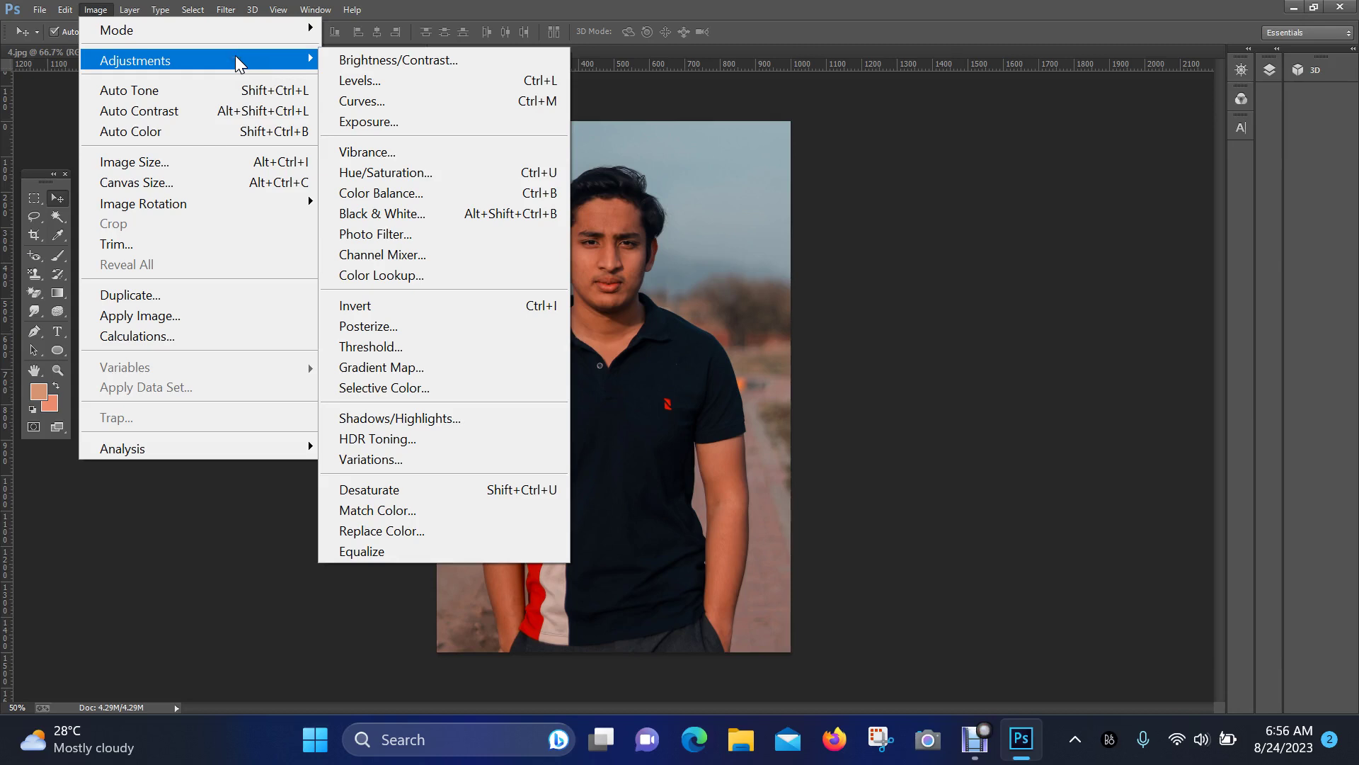
{"action": "left_click", "coordinate": [449, 61]}
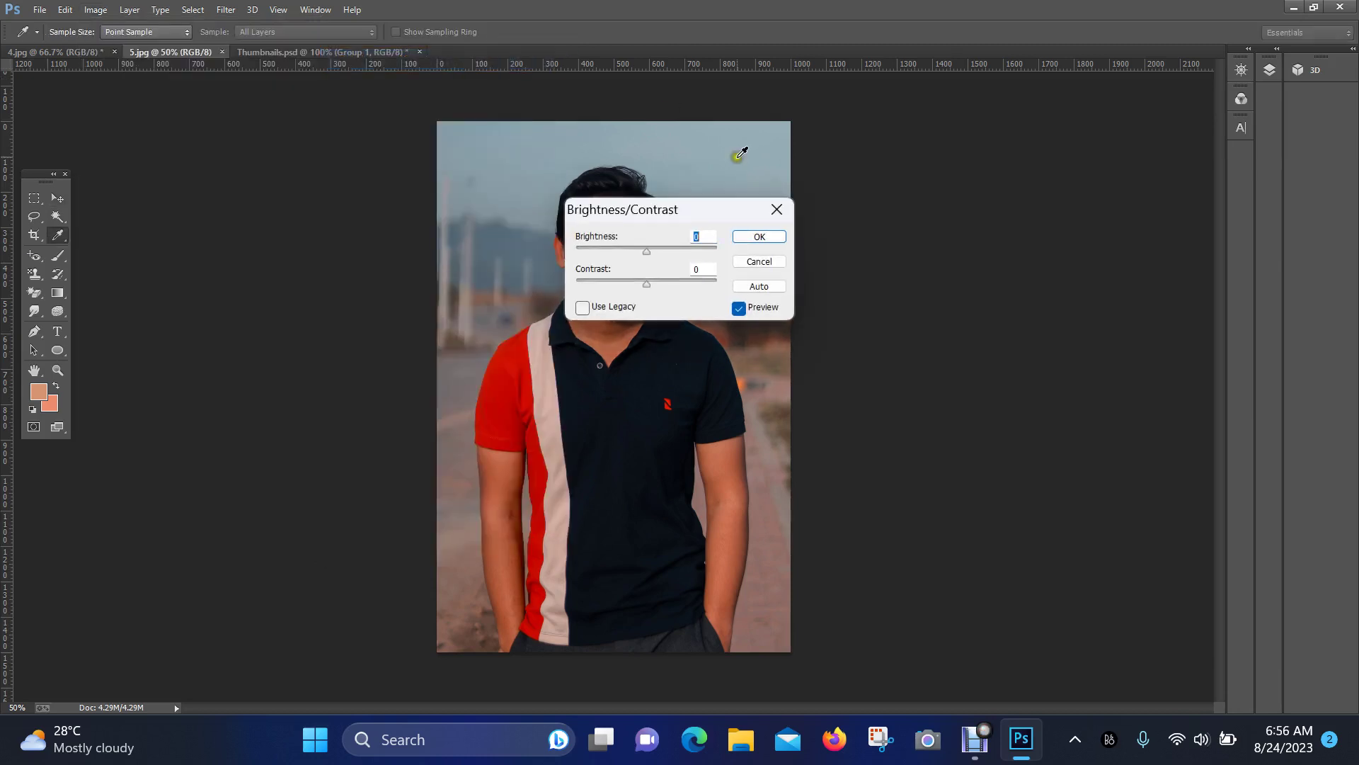
{"action": "left_click_drag", "start_coordinate": [659, 215], "coordinate": [1020, 238]}
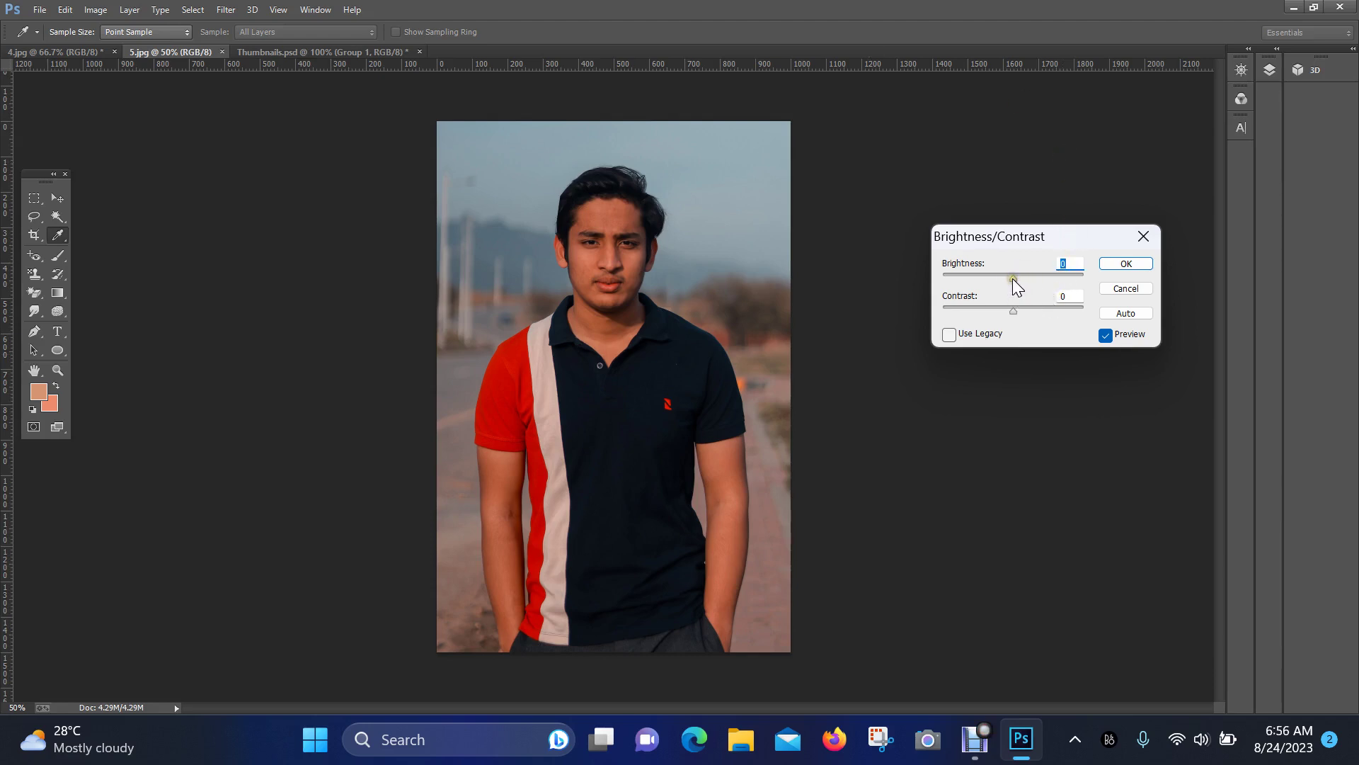
{"action": "left_click_drag", "start_coordinate": [1012, 278], "coordinate": [1042, 304]}
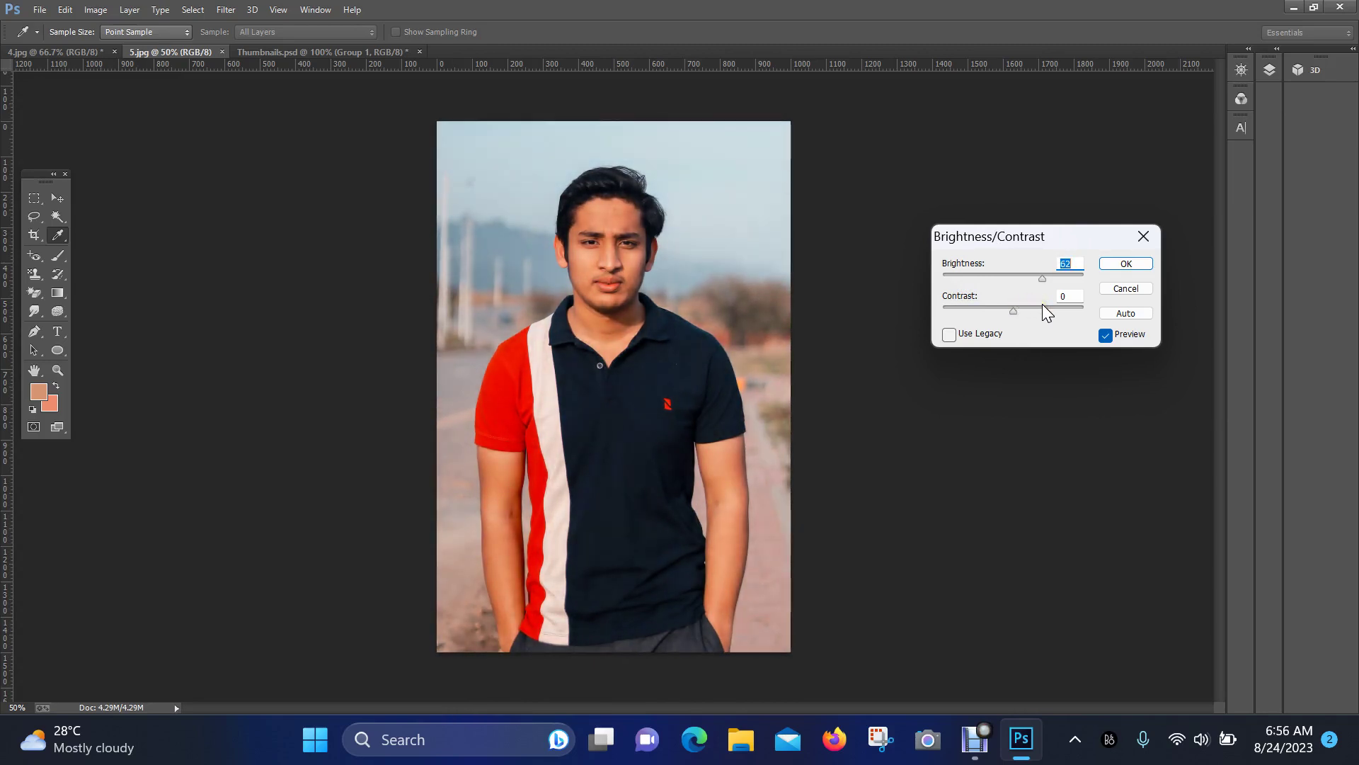
{"action": "left_click", "coordinate": [1024, 316]}
{"action": "left_click_drag", "start_coordinate": [1012, 313], "coordinate": [949, 343]}
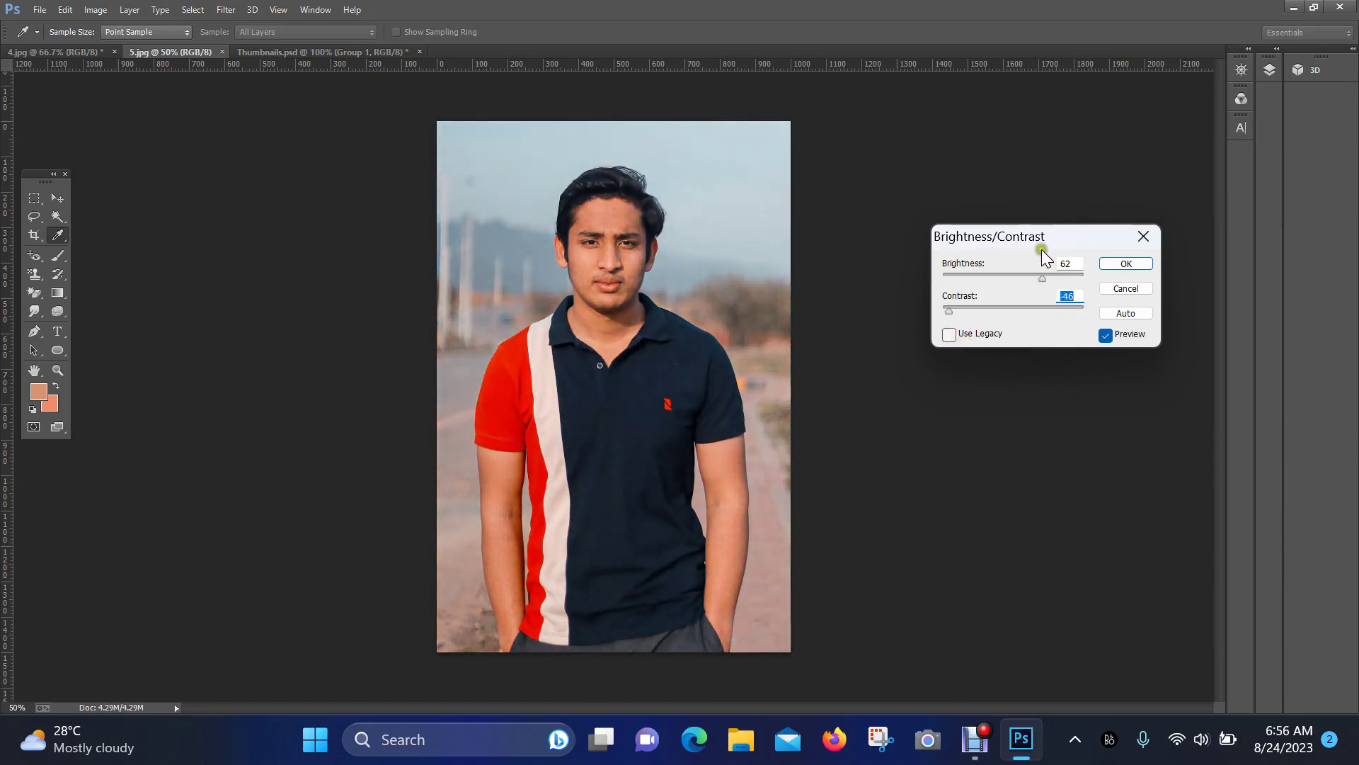
{"action": "left_click", "coordinate": [1144, 292]}
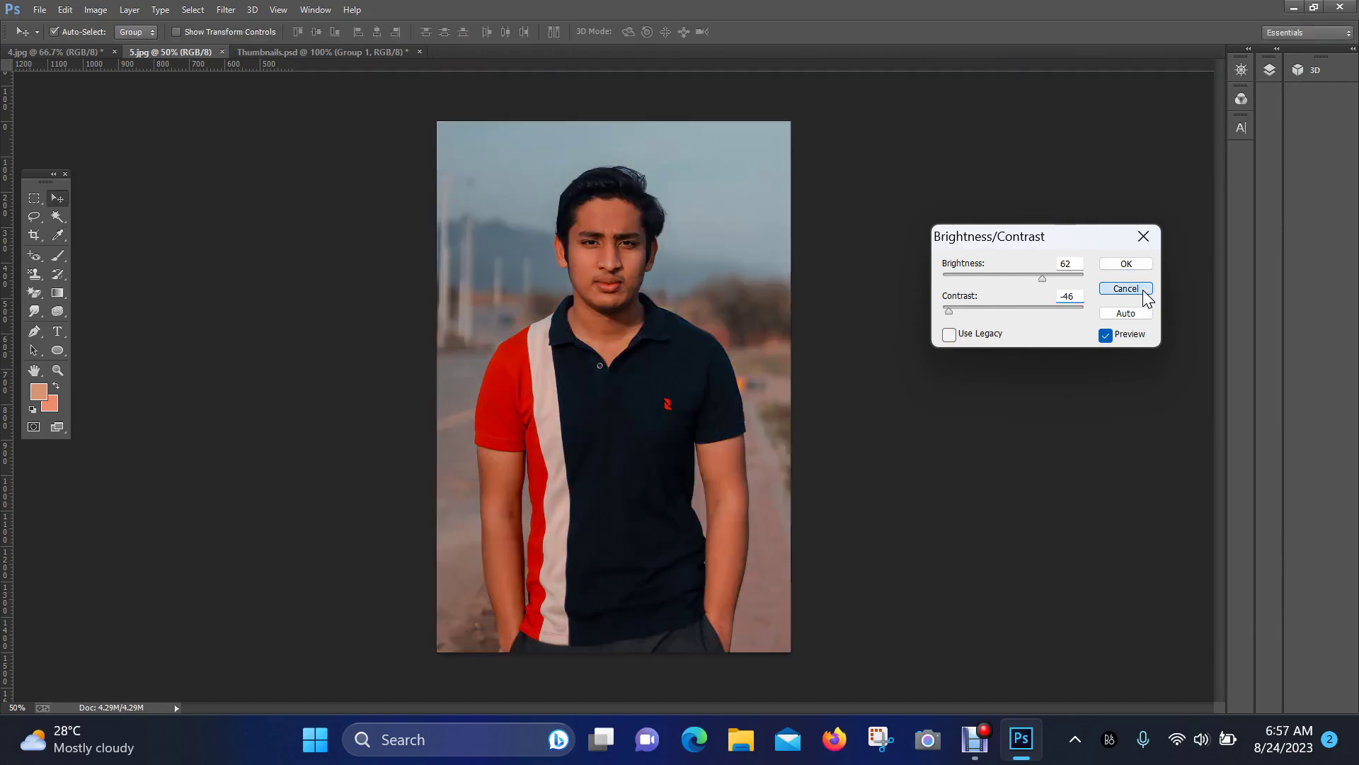
Step: Try a Levels adjustment on the portrait with black input 21 and white input 193, and discard it
{"action": "left_click", "coordinate": [101, 15]}
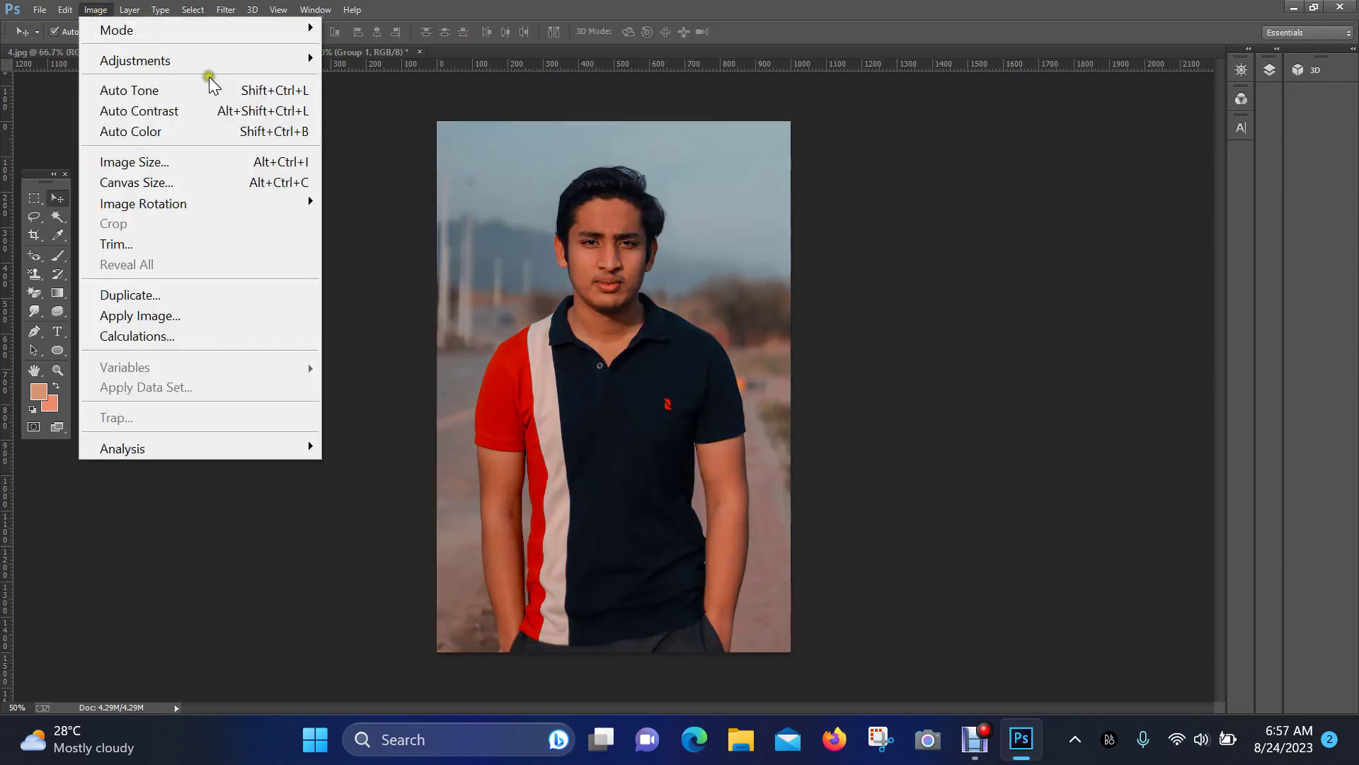
{"action": "mouse_move", "coordinate": [296, 62]}
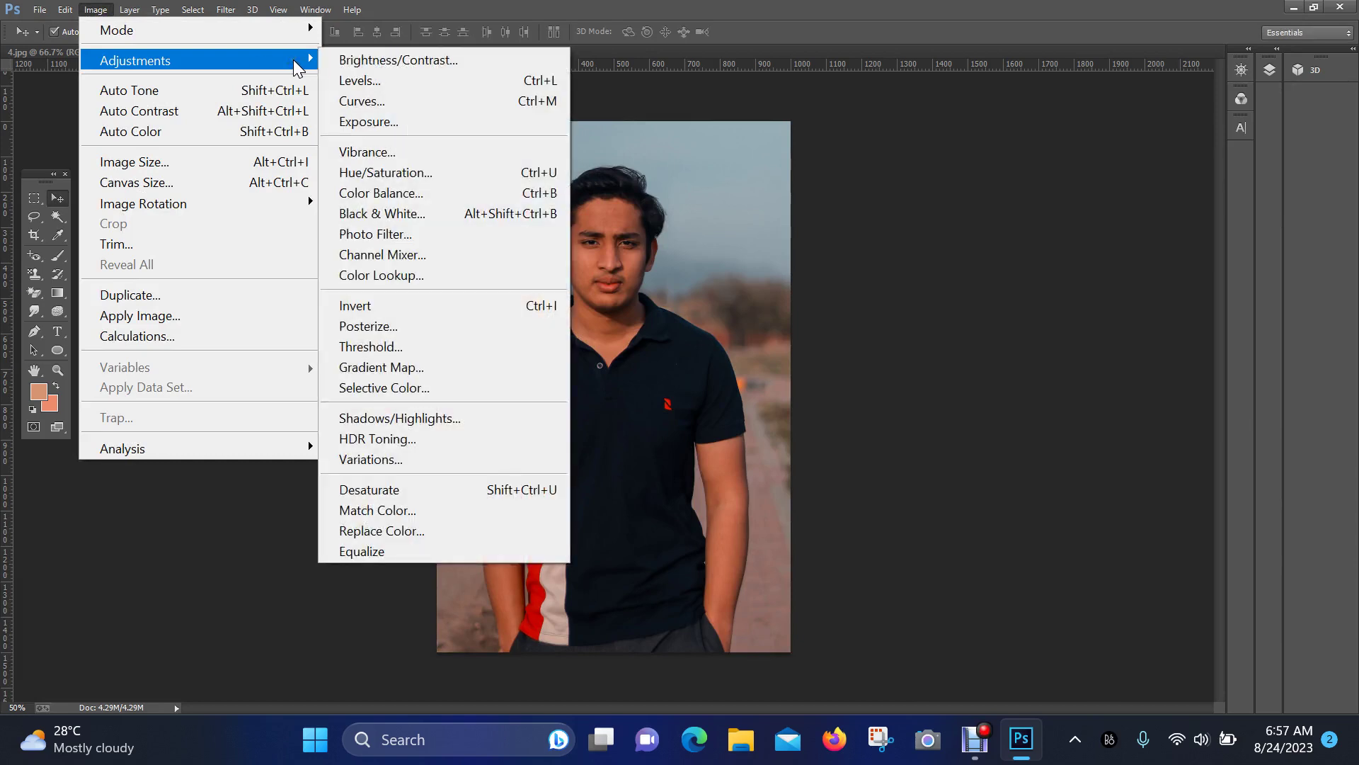
{"action": "left_click", "coordinate": [406, 84]}
{"action": "left_click", "coordinate": [409, 83]}
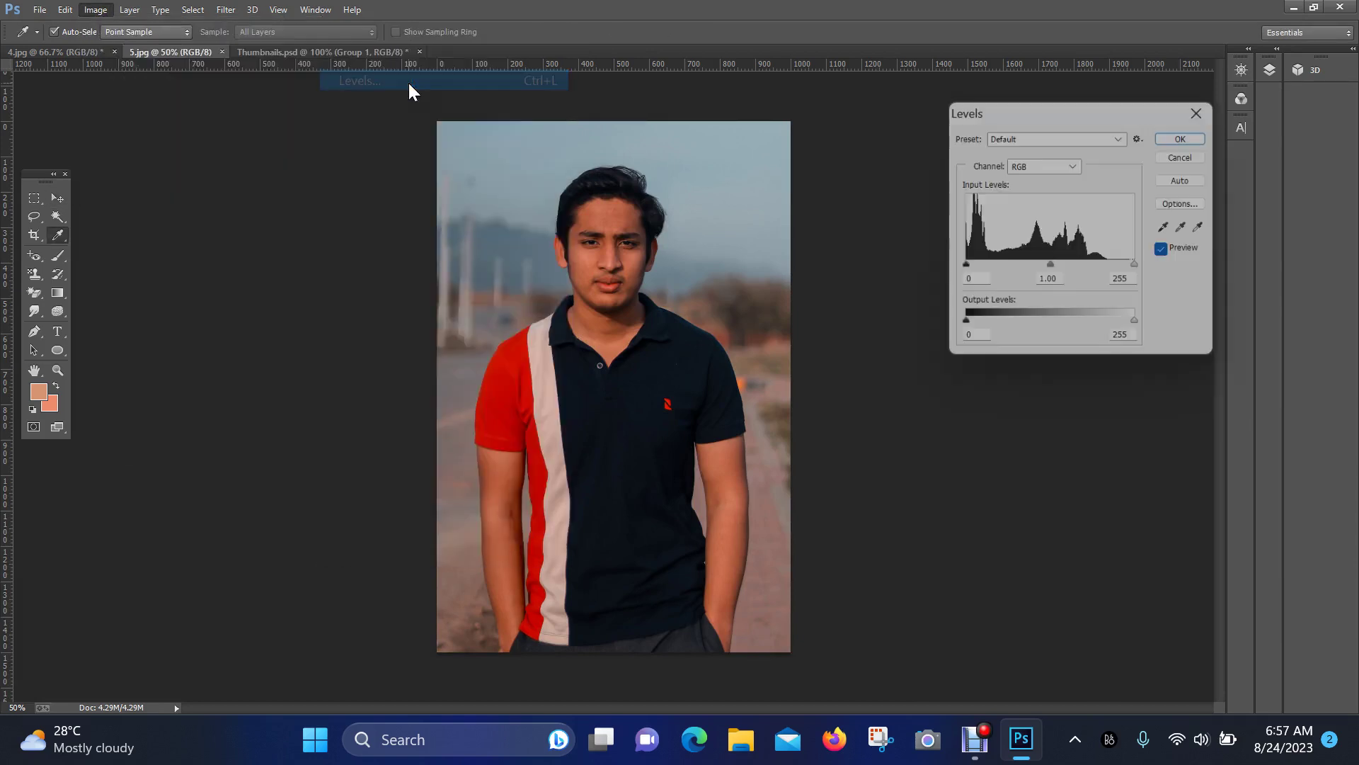
{"action": "left_click_drag", "start_coordinate": [1043, 113], "coordinate": [1083, 155]}
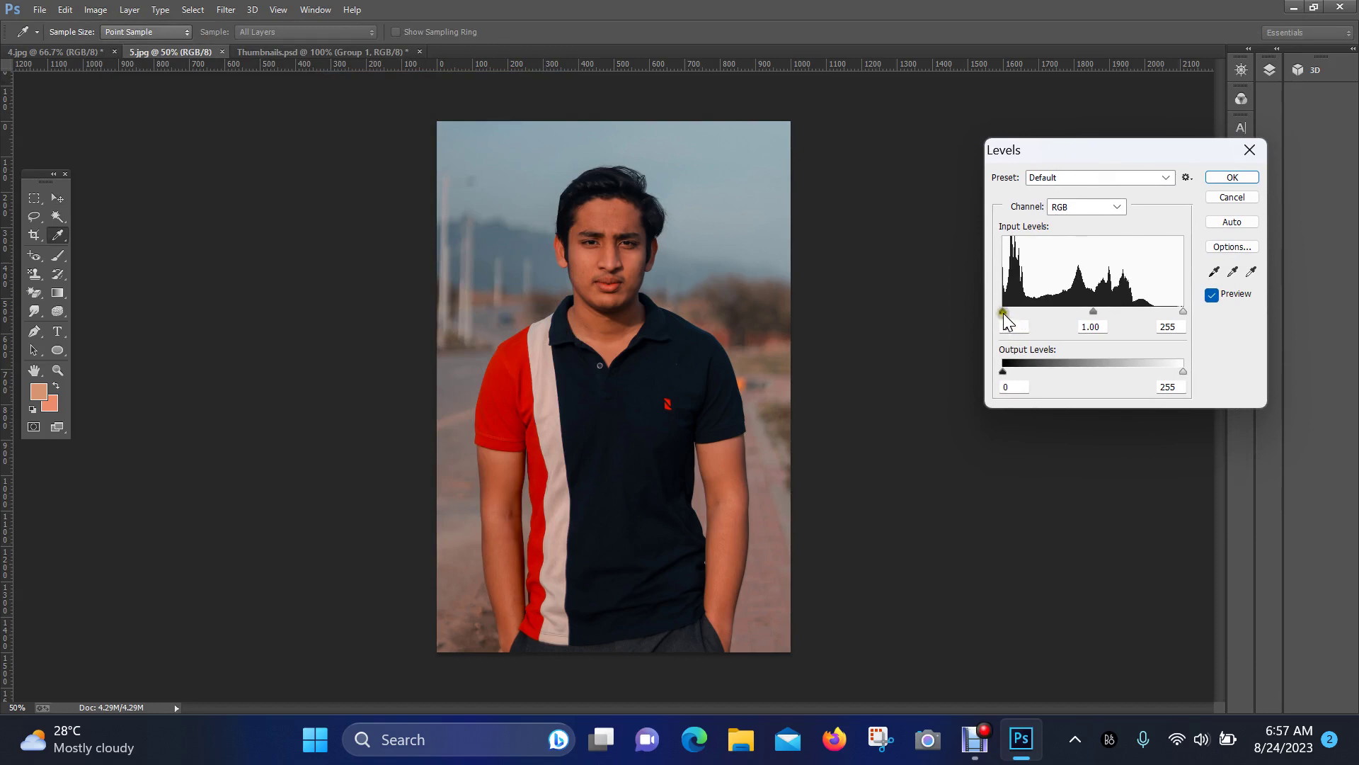
{"action": "mouse_move", "coordinate": [1004, 313]}
{"action": "left_mouse_down"}
{"action": "mouse_move", "coordinate": [1035, 318]}
{"action": "mouse_move", "coordinate": [1003, 324]}
{"action": "mouse_move", "coordinate": [1016, 315]}
{"action": "left_mouse_up"}
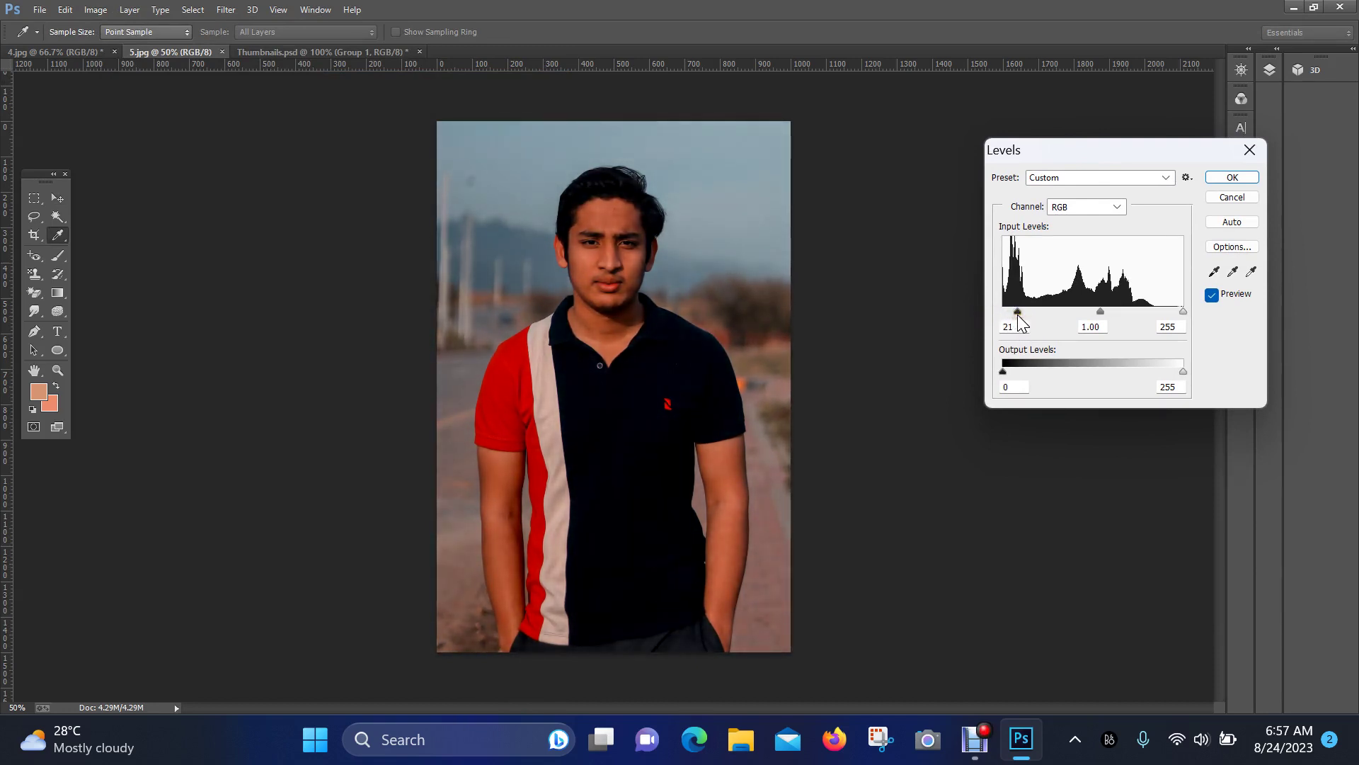
{"action": "left_click", "coordinate": [1138, 313]}
{"action": "left_click_drag", "start_coordinate": [1182, 312], "coordinate": [1140, 320]}
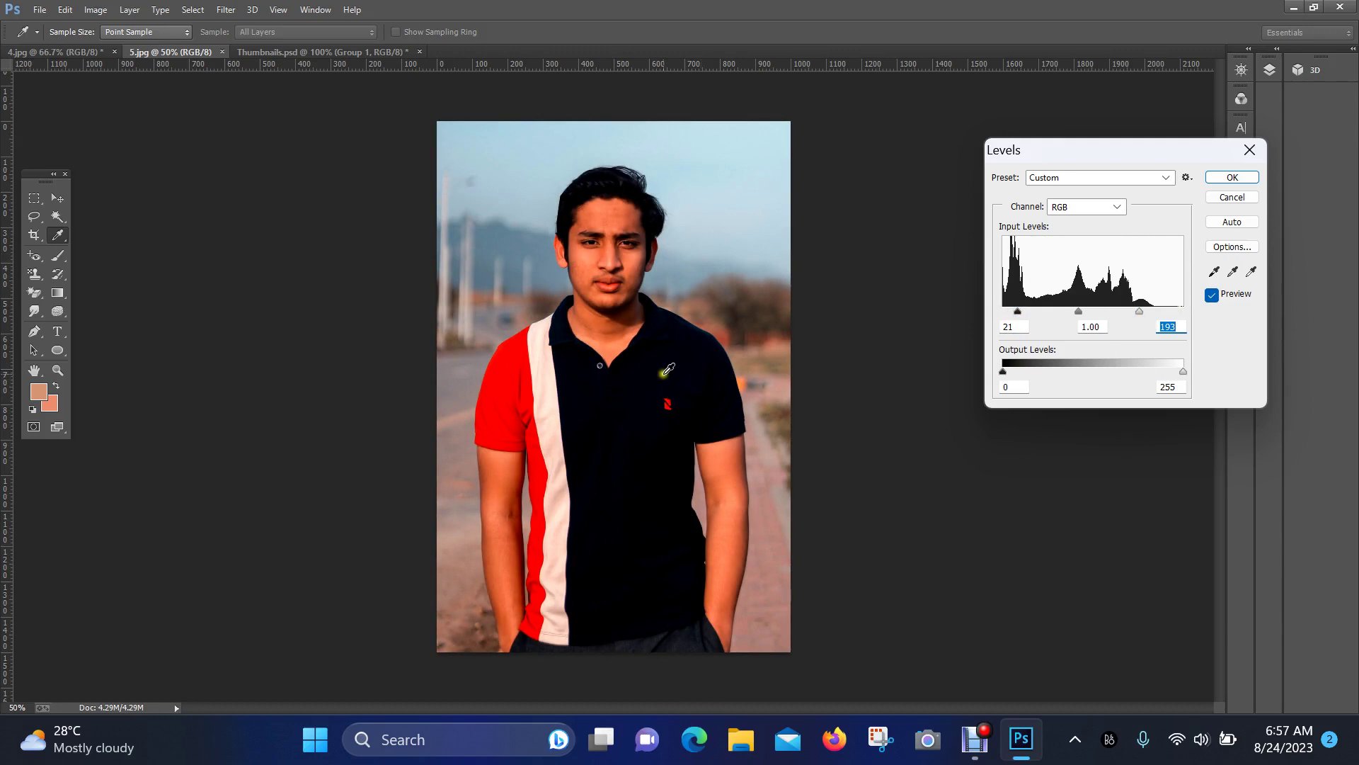
{"action": "left_click", "coordinate": [1249, 151]}
Step: Try brightening the portrait with an RGB Curves point at input 114 and output 142, and discard it
{"action": "left_click", "coordinate": [95, 10]}
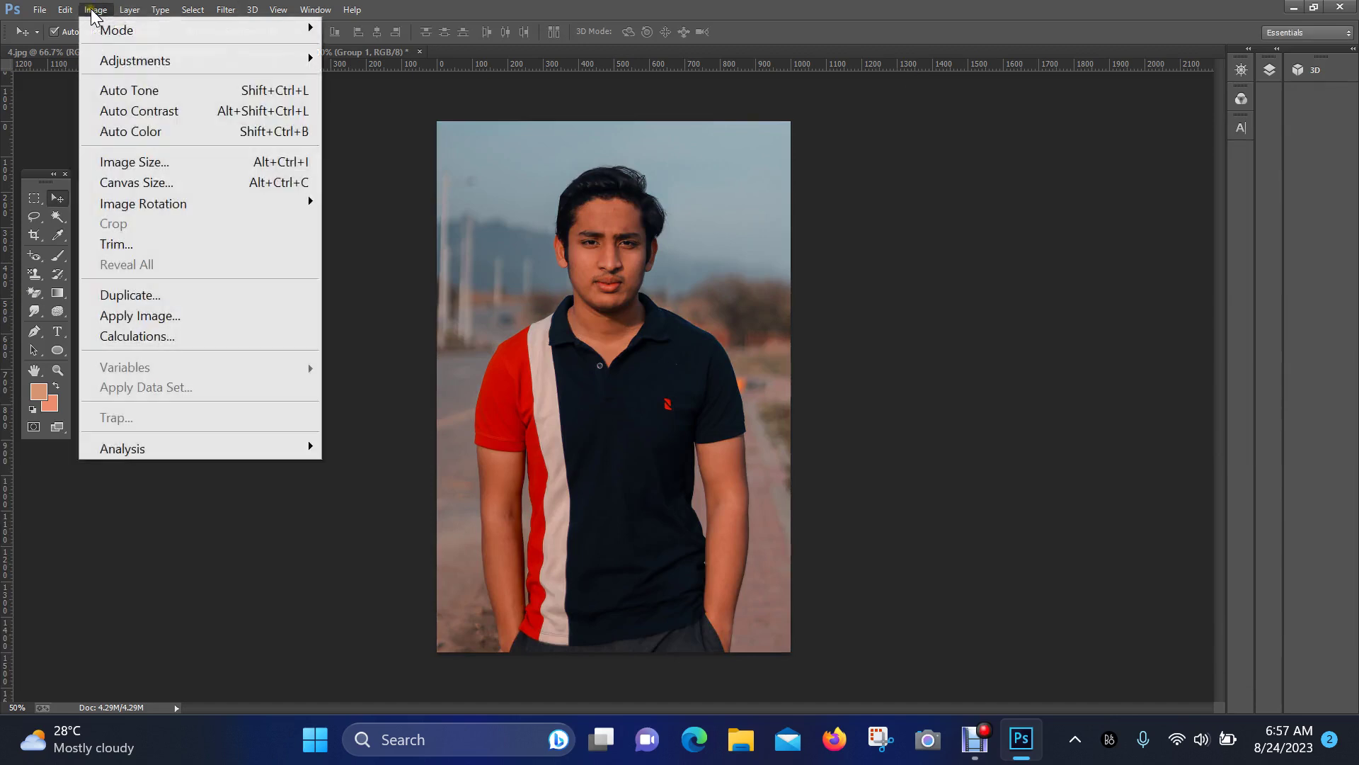
{"action": "mouse_move", "coordinate": [248, 58]}
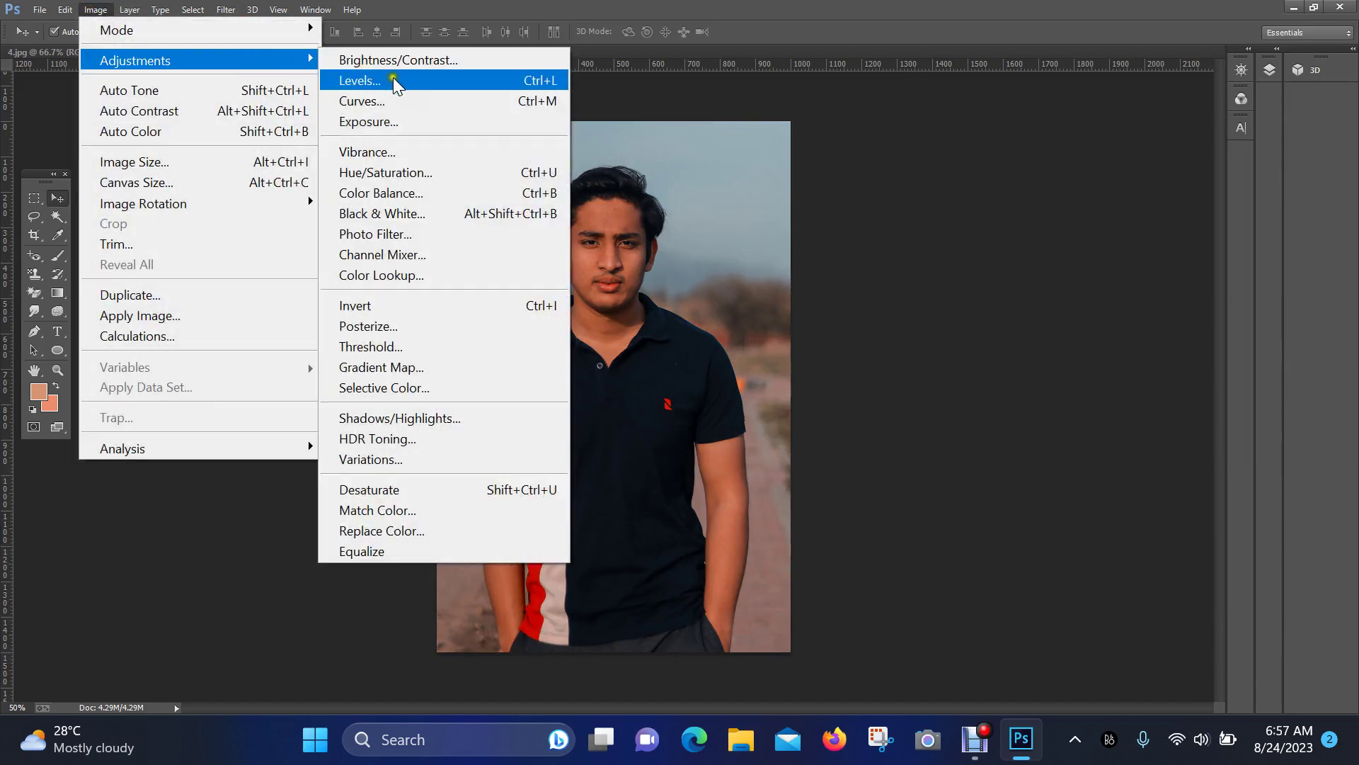
{"action": "left_click", "coordinate": [393, 102]}
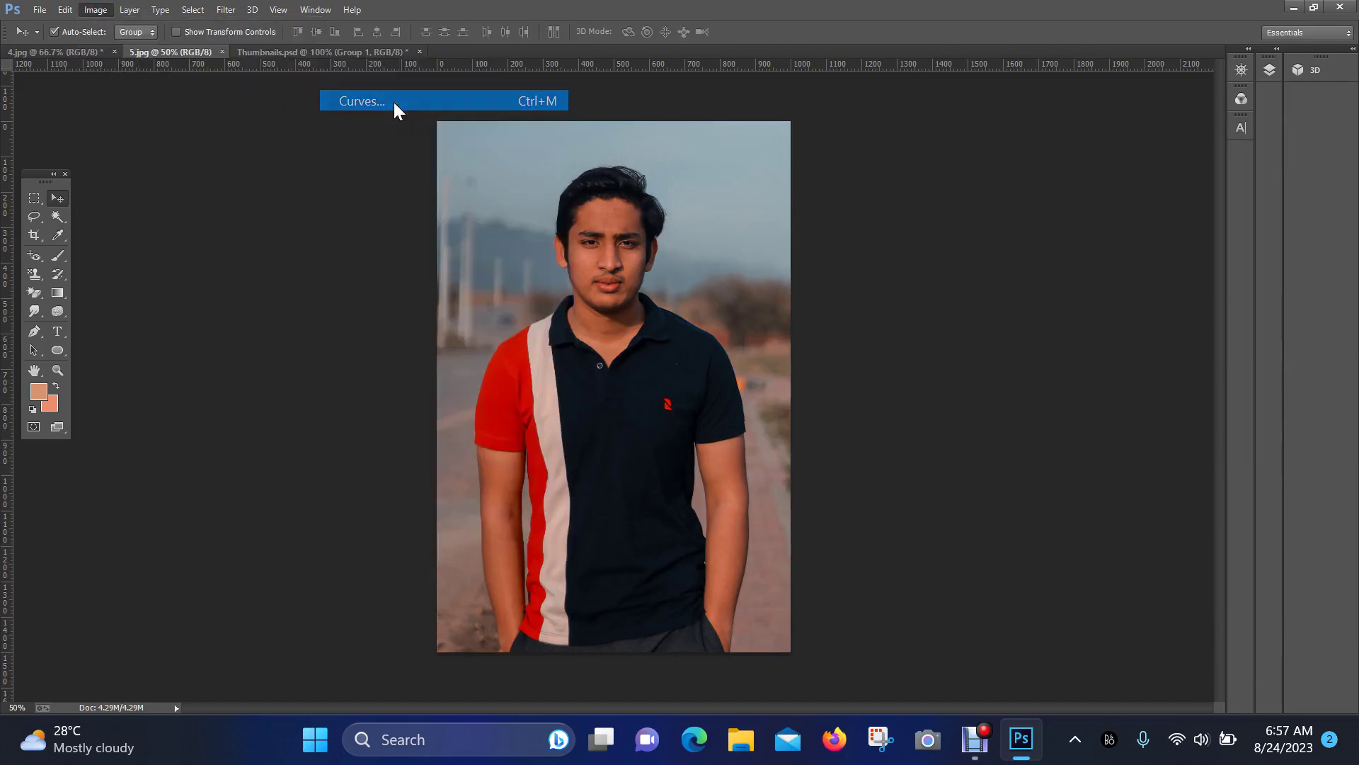
{"action": "left_click_drag", "start_coordinate": [620, 136], "coordinate": [1058, 162]}
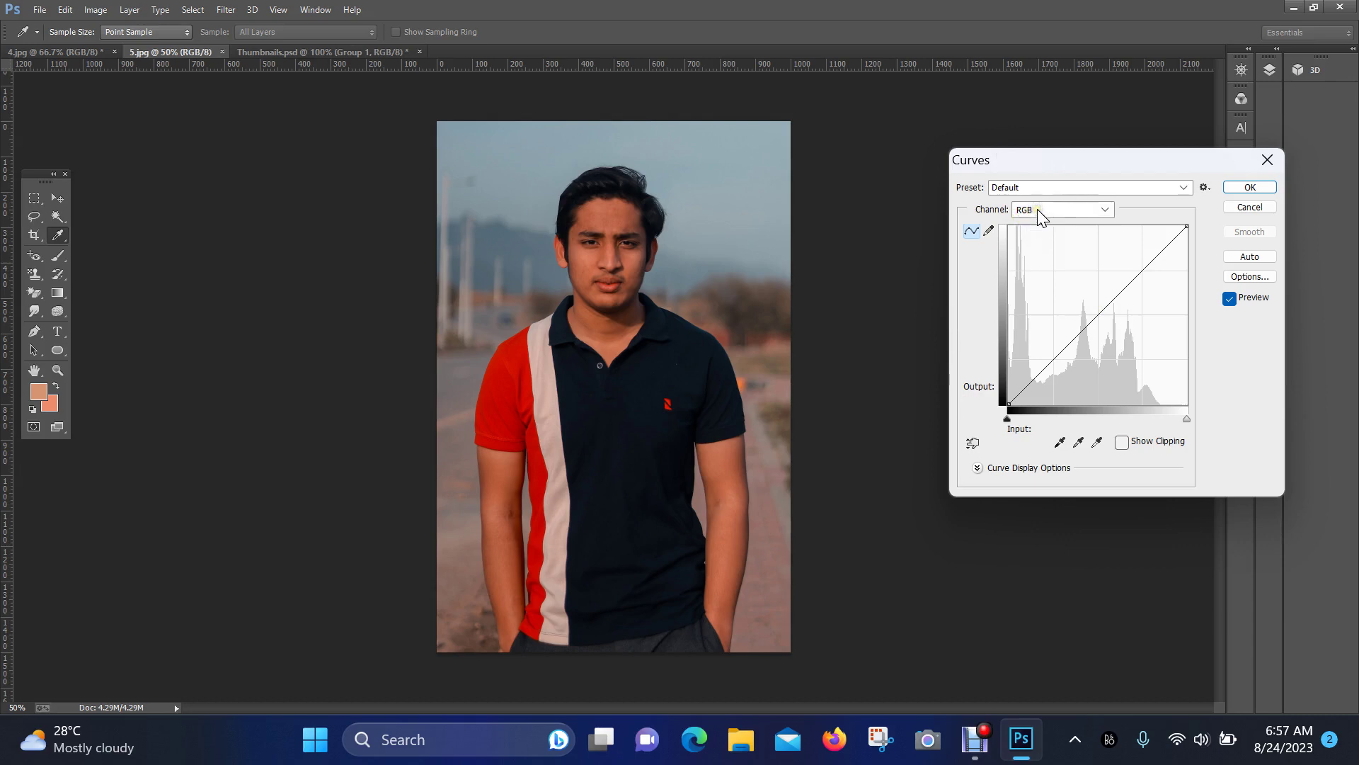
{"action": "left_click", "coordinate": [1098, 313]}
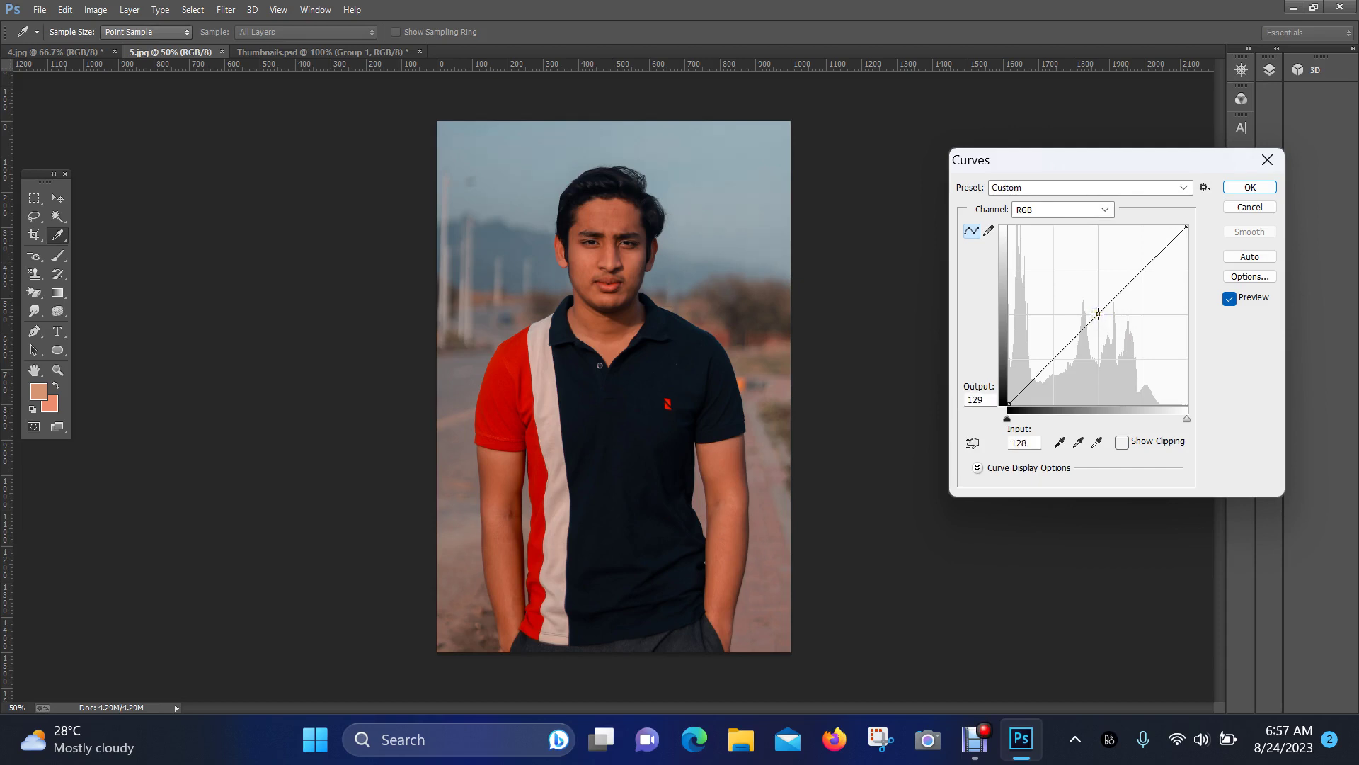
{"action": "left_click_drag", "start_coordinate": [1098, 313], "coordinate": [1078, 287]}
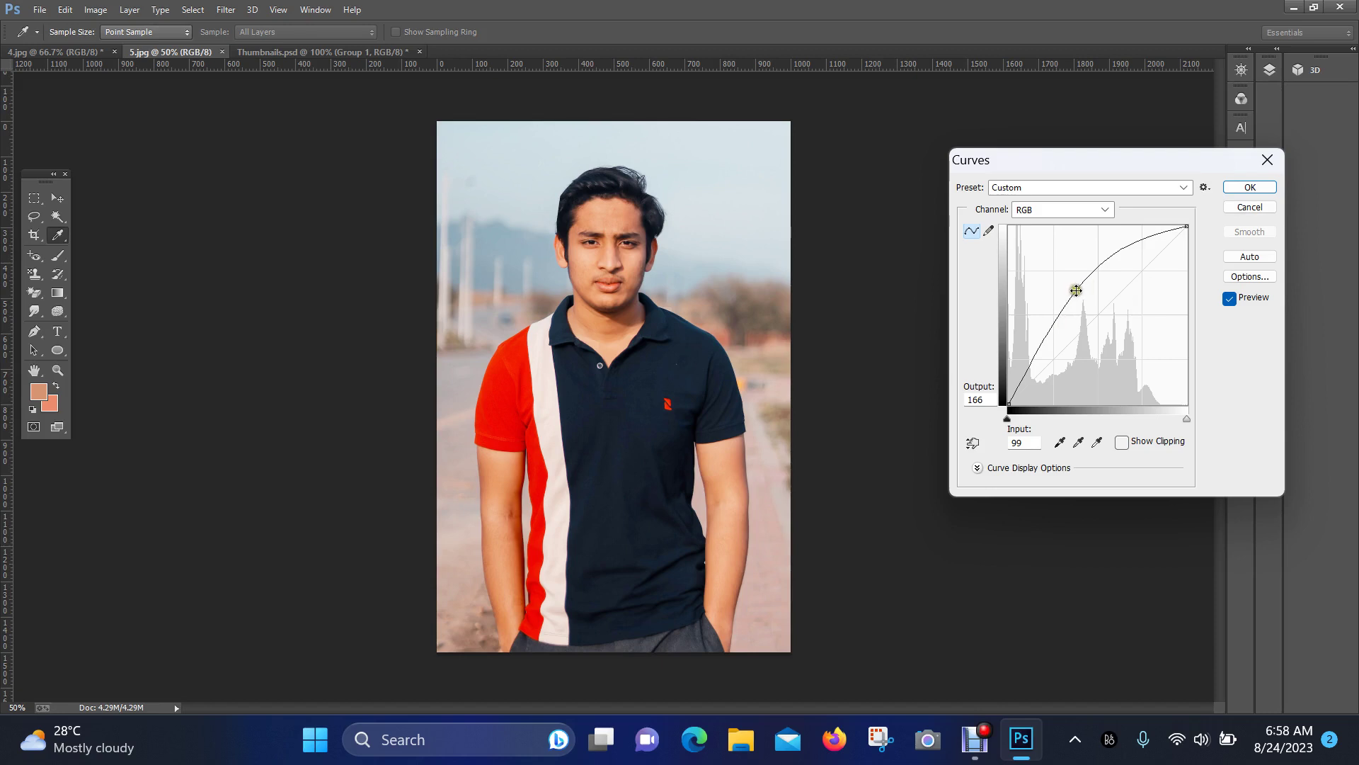
{"action": "mouse_move", "coordinate": [1076, 291]}
{"action": "left_mouse_down"}
{"action": "mouse_move", "coordinate": [1111, 322]}
{"action": "mouse_move", "coordinate": [1085, 306]}
{"action": "left_mouse_up"}
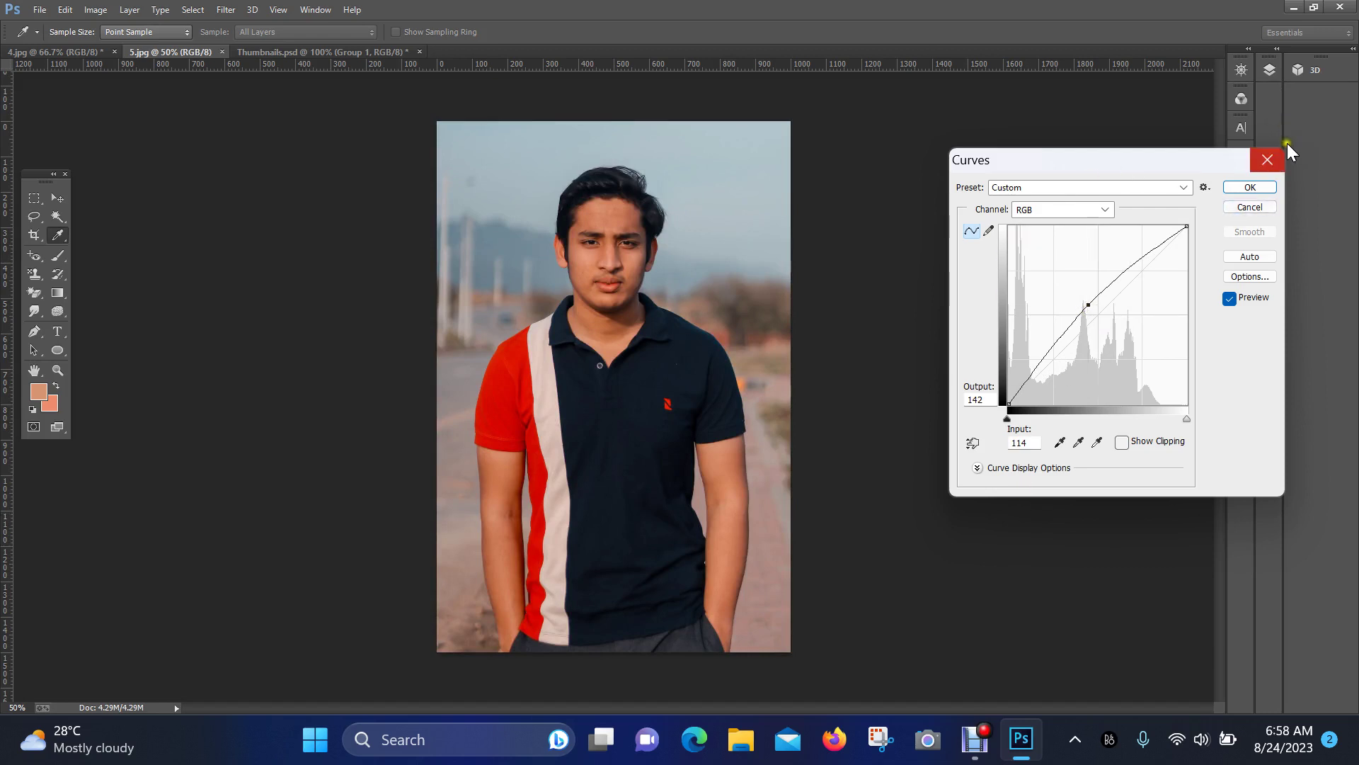
{"action": "left_click", "coordinate": [1266, 210]}
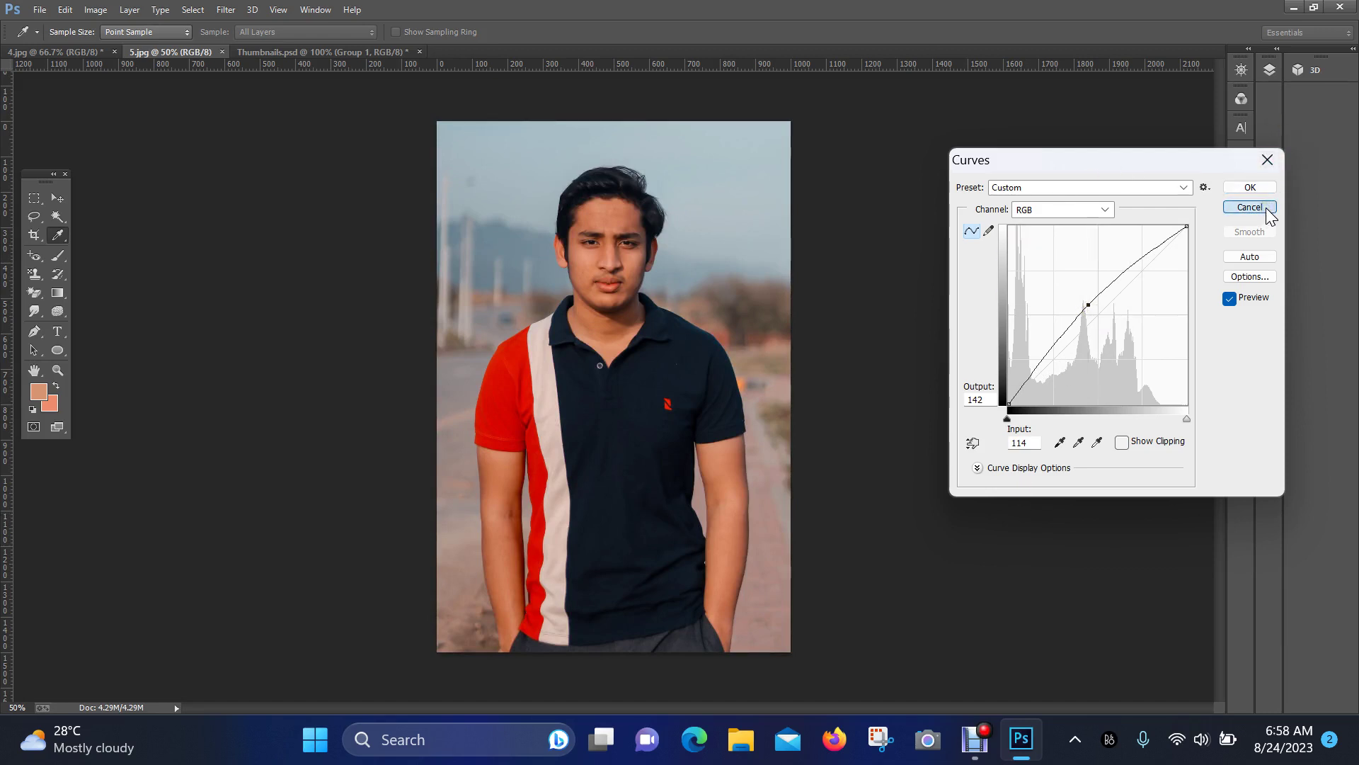
{"action": "left_click", "coordinate": [96, 10]}
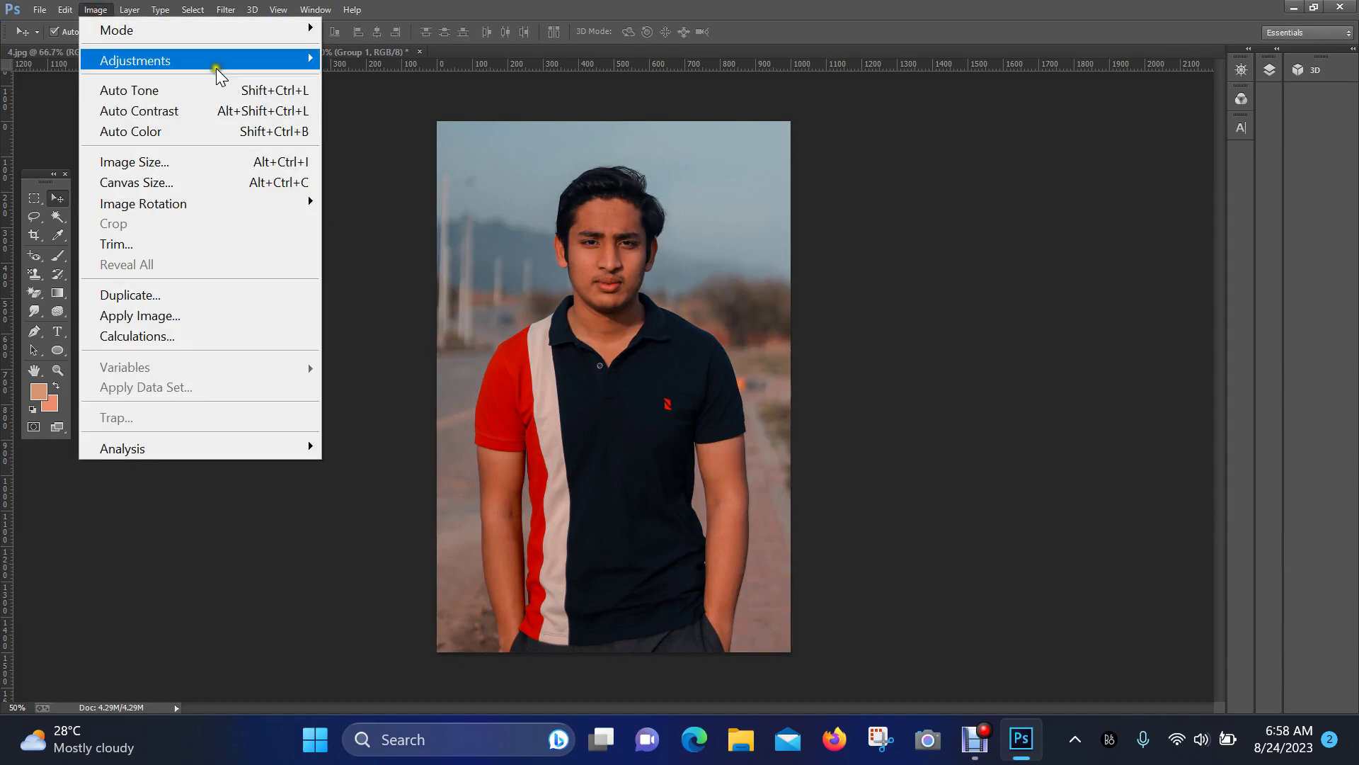
{"action": "mouse_move", "coordinate": [269, 64]}
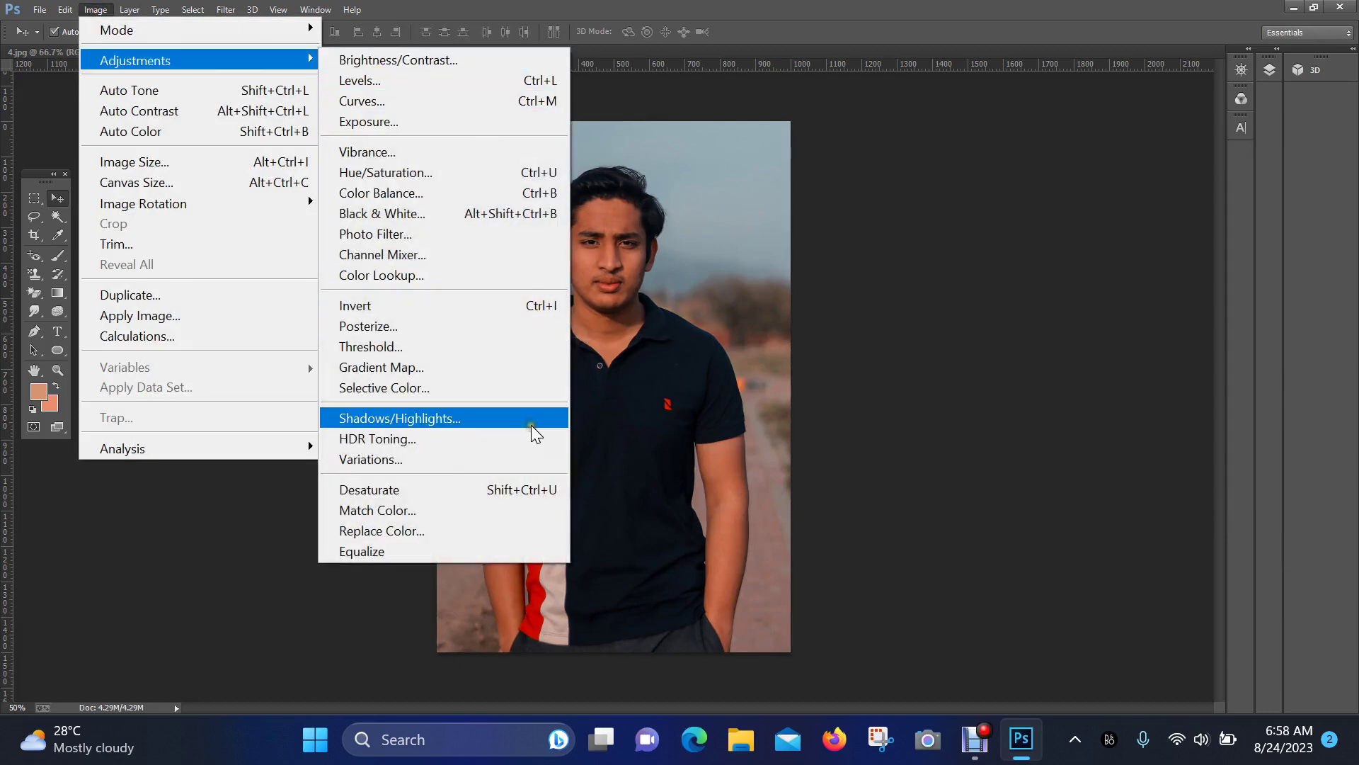
{"action": "left_click", "coordinate": [409, 172]}
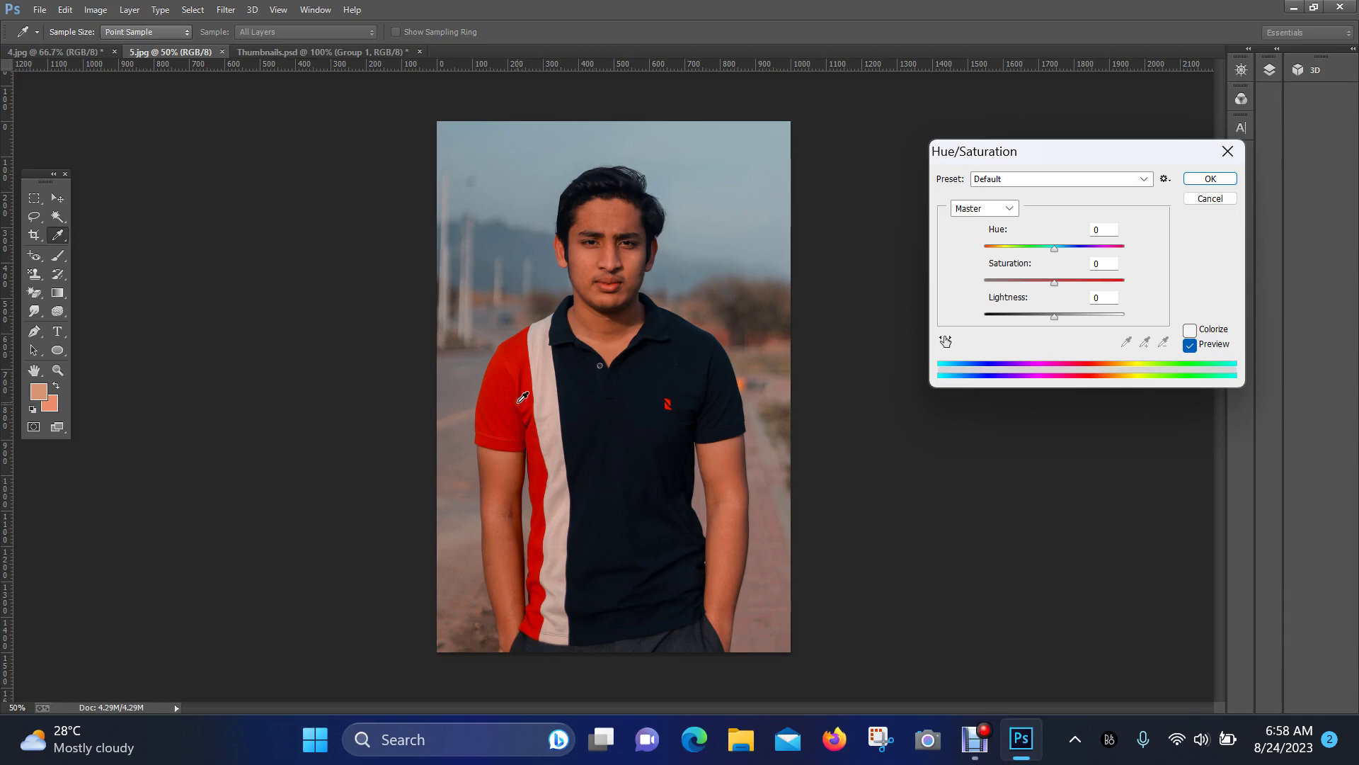
{"action": "left_click", "coordinate": [1223, 203]}
{"action": "key", "text": "v"}
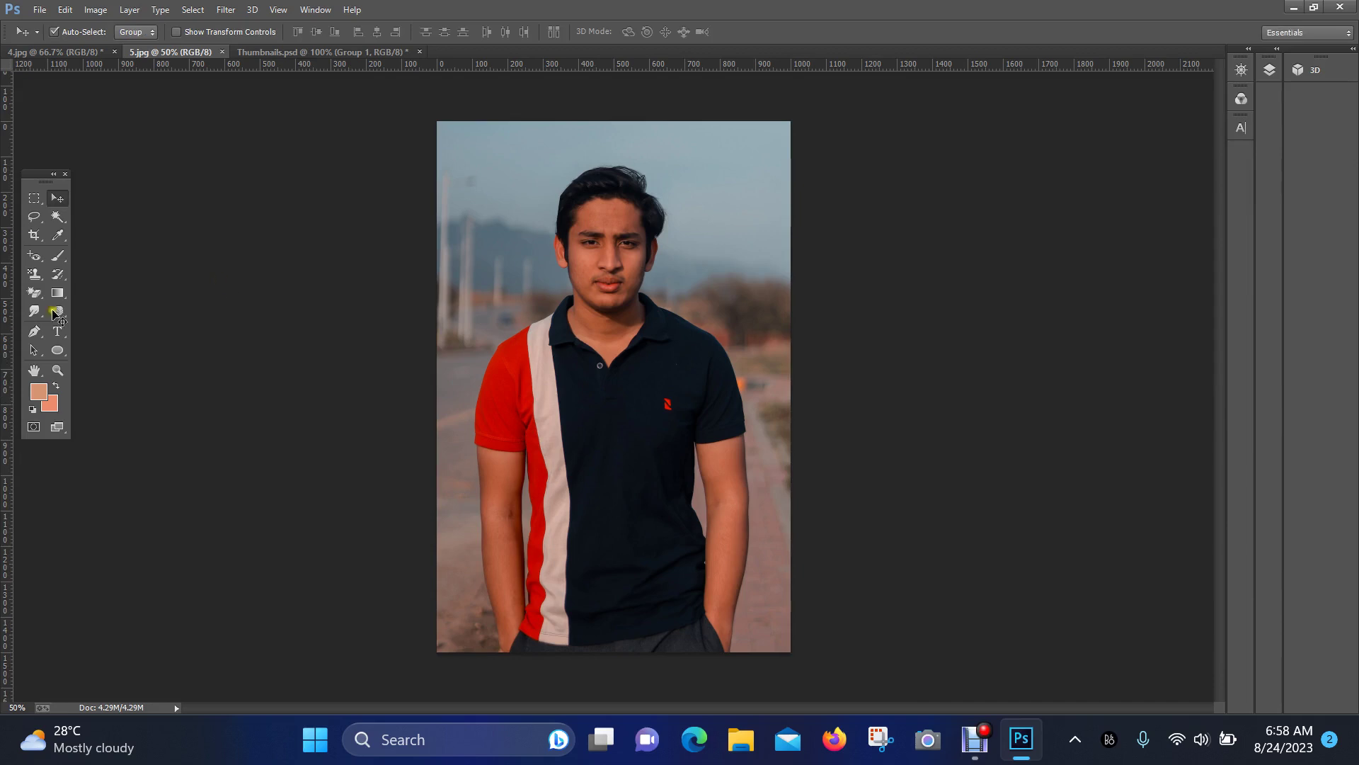
Step: Try a Hue/Saturation adjustment with hue +91, saturation +33 and lightness +35, and discard it
{"action": "left_click", "coordinate": [105, 9]}
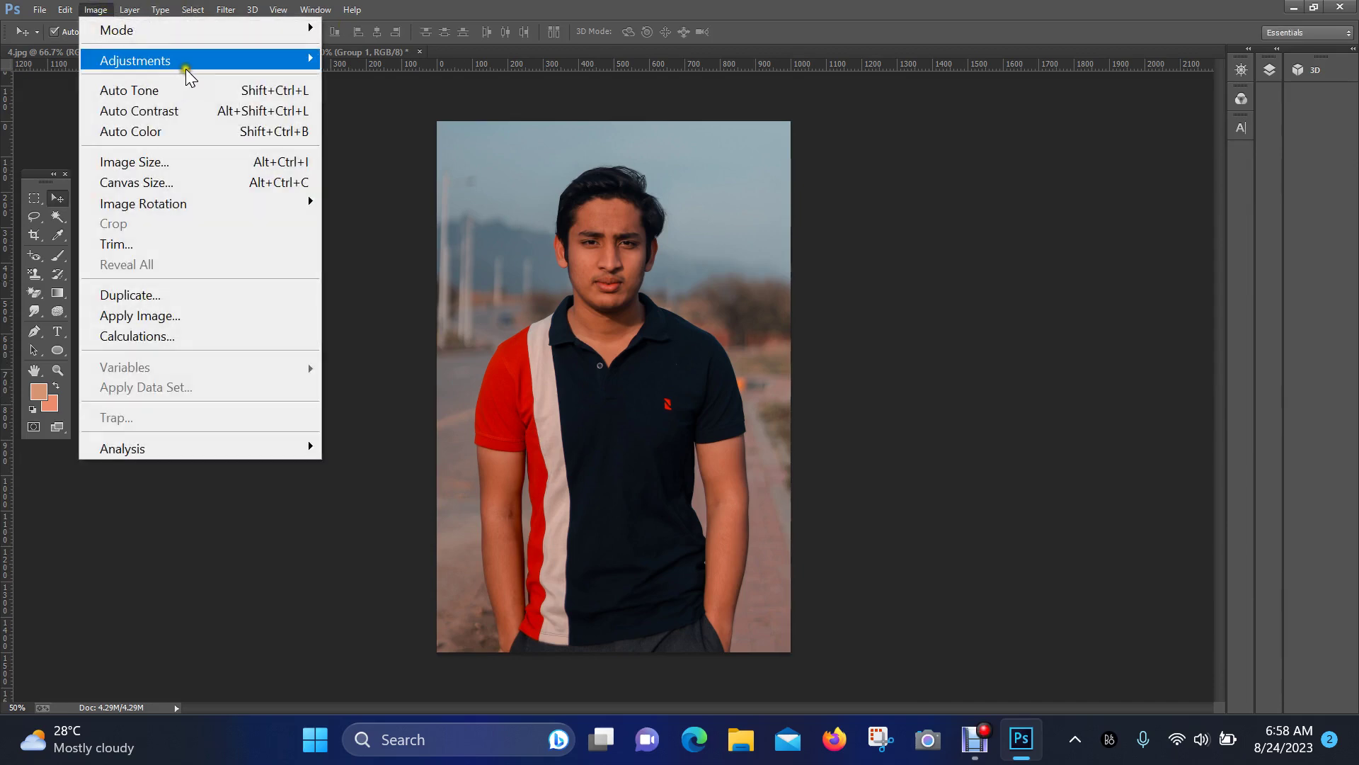
{"action": "mouse_move", "coordinate": [234, 61]}
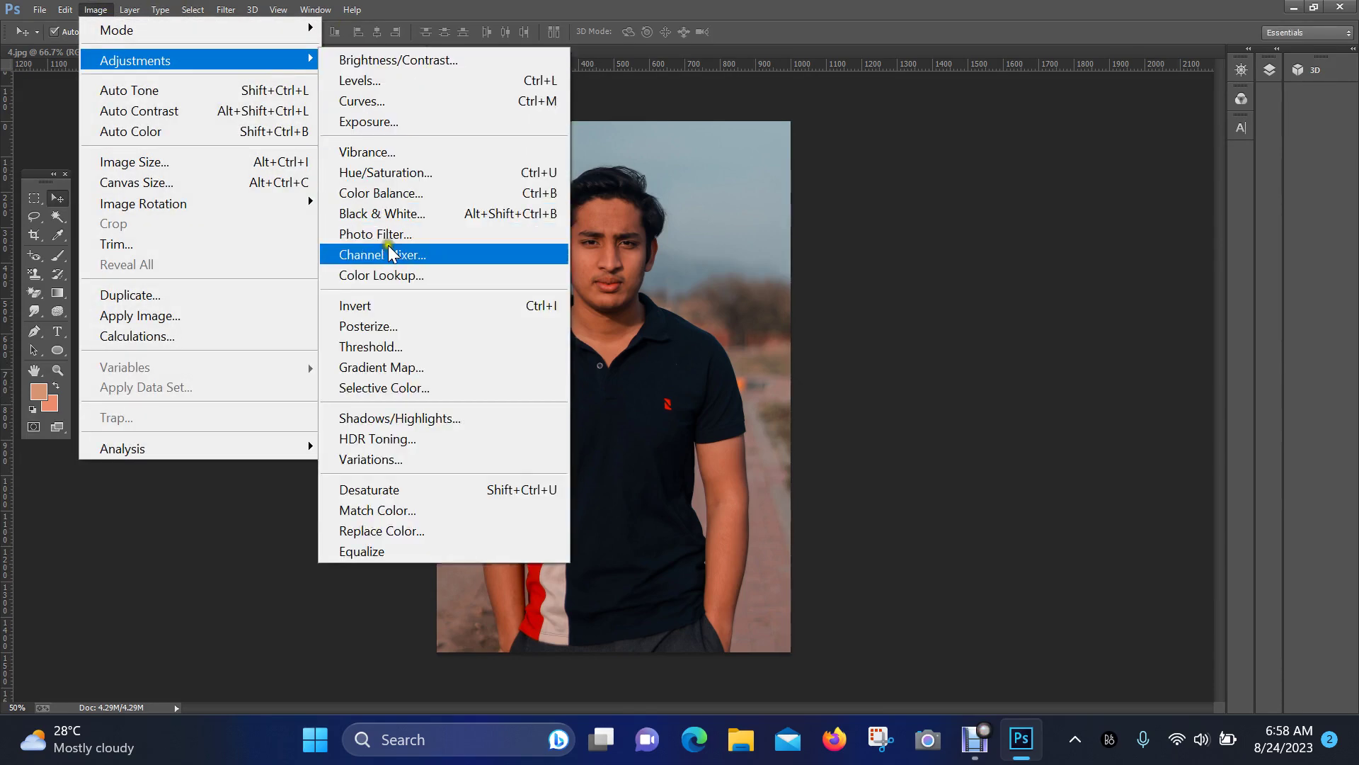
{"action": "left_click", "coordinate": [411, 173]}
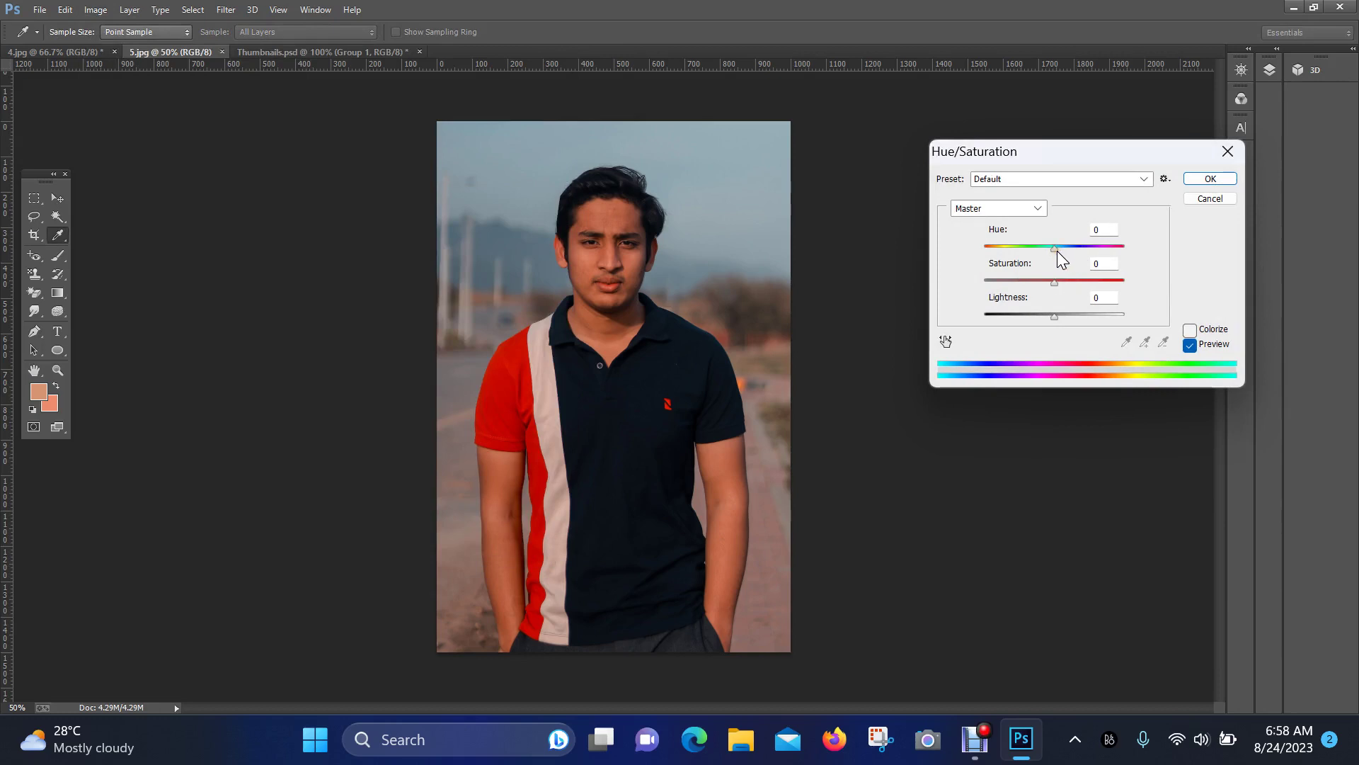
{"action": "left_click_drag", "start_coordinate": [1056, 251], "coordinate": [985, 253]}
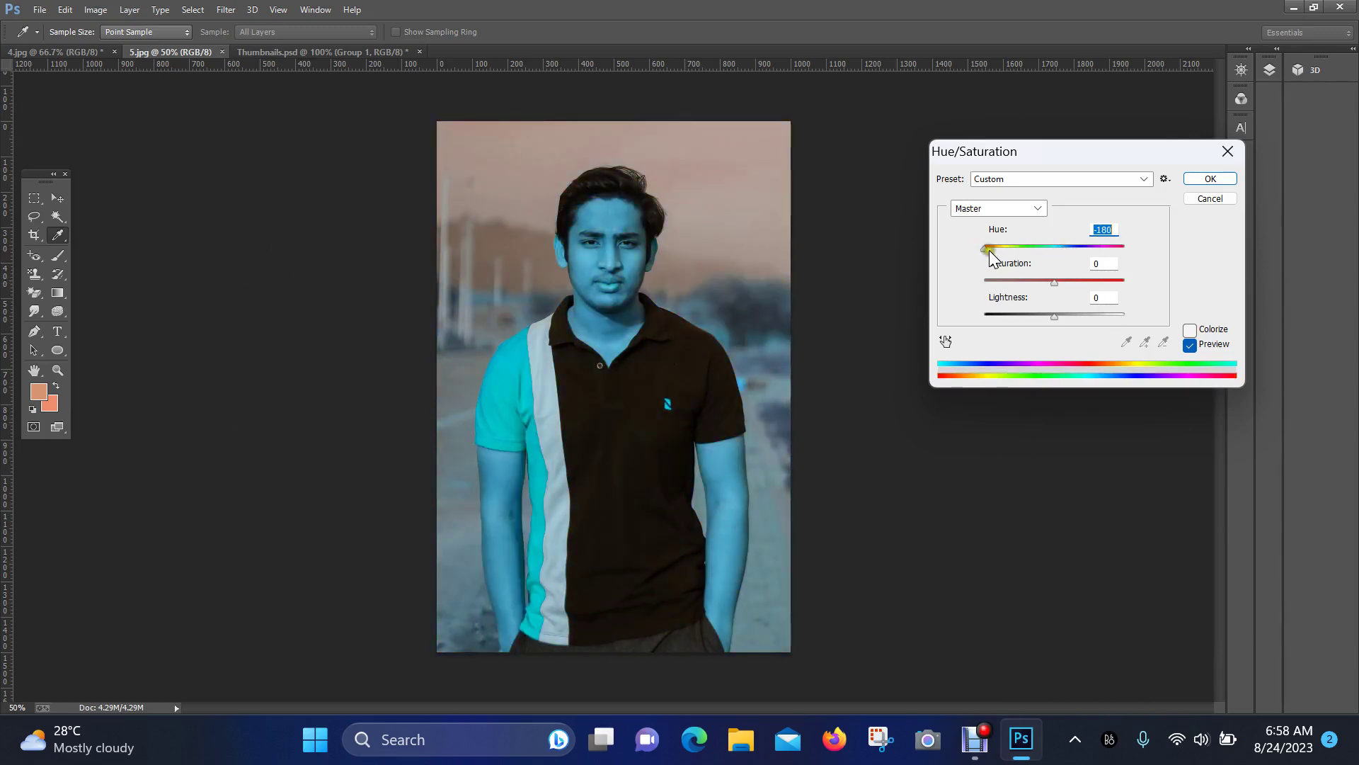
{"action": "left_click_drag", "start_coordinate": [988, 249], "coordinate": [1080, 303]}
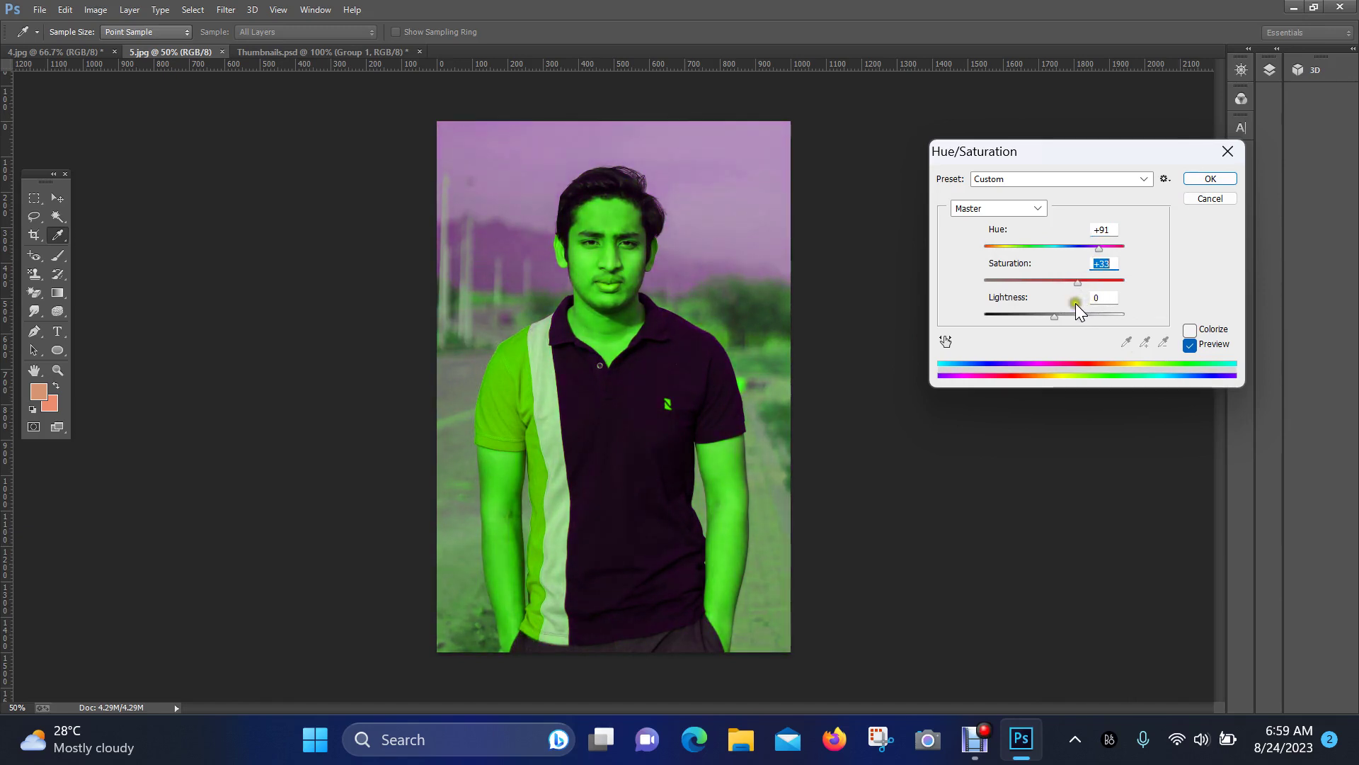
{"action": "mouse_move", "coordinate": [1054, 316]}
{"action": "left_mouse_down"}
{"action": "mouse_move", "coordinate": [1014, 316]}
{"action": "mouse_move", "coordinate": [1115, 324]}
{"action": "mouse_move", "coordinate": [1079, 329]}
{"action": "left_mouse_up"}
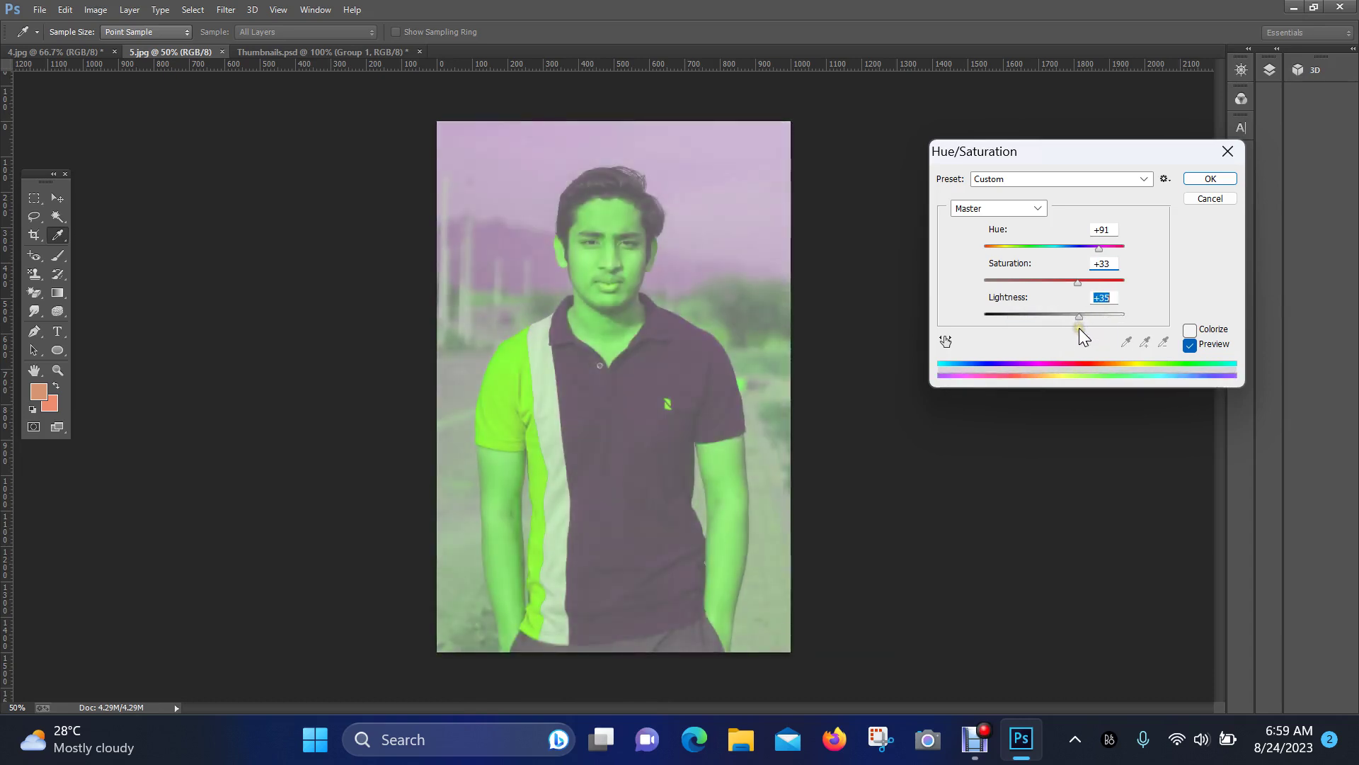
{"action": "left_click", "coordinate": [1224, 198]}
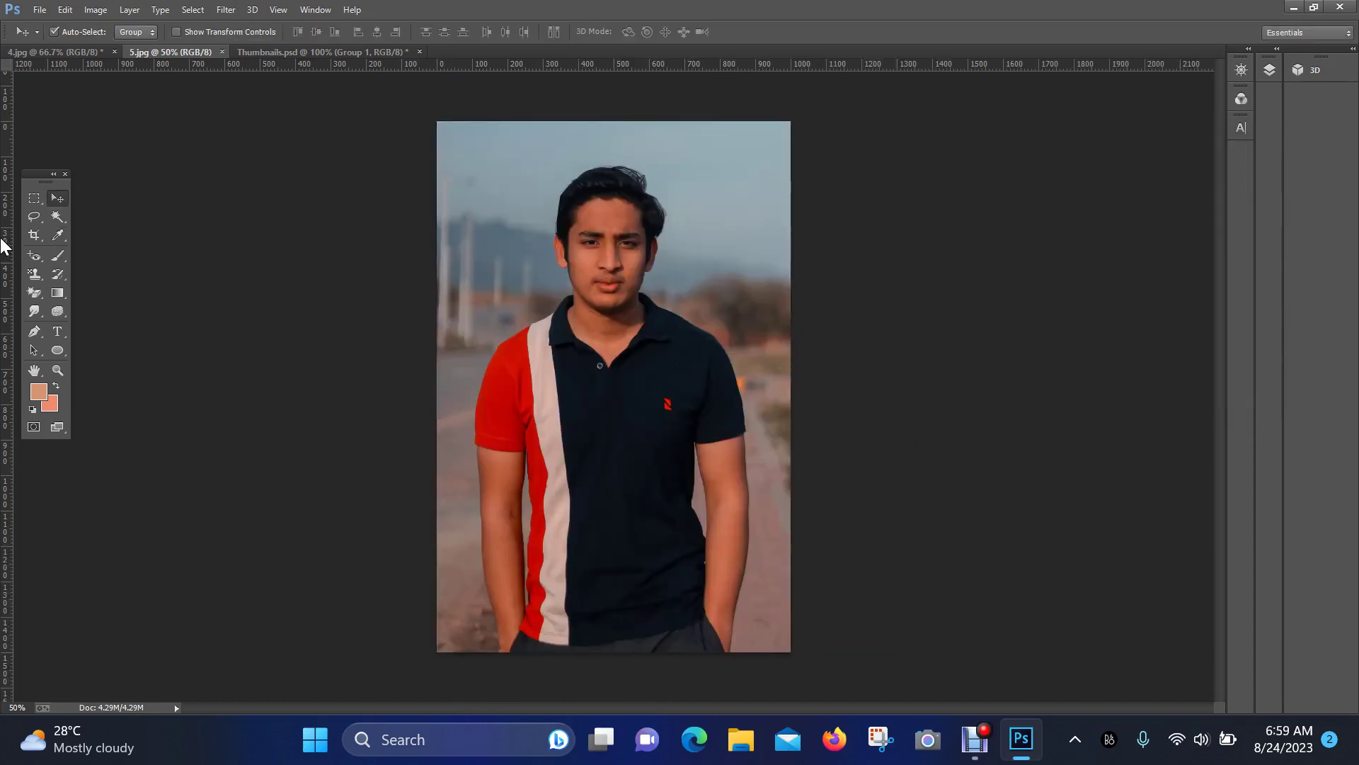
{"action": "left_click", "coordinate": [61, 255]}
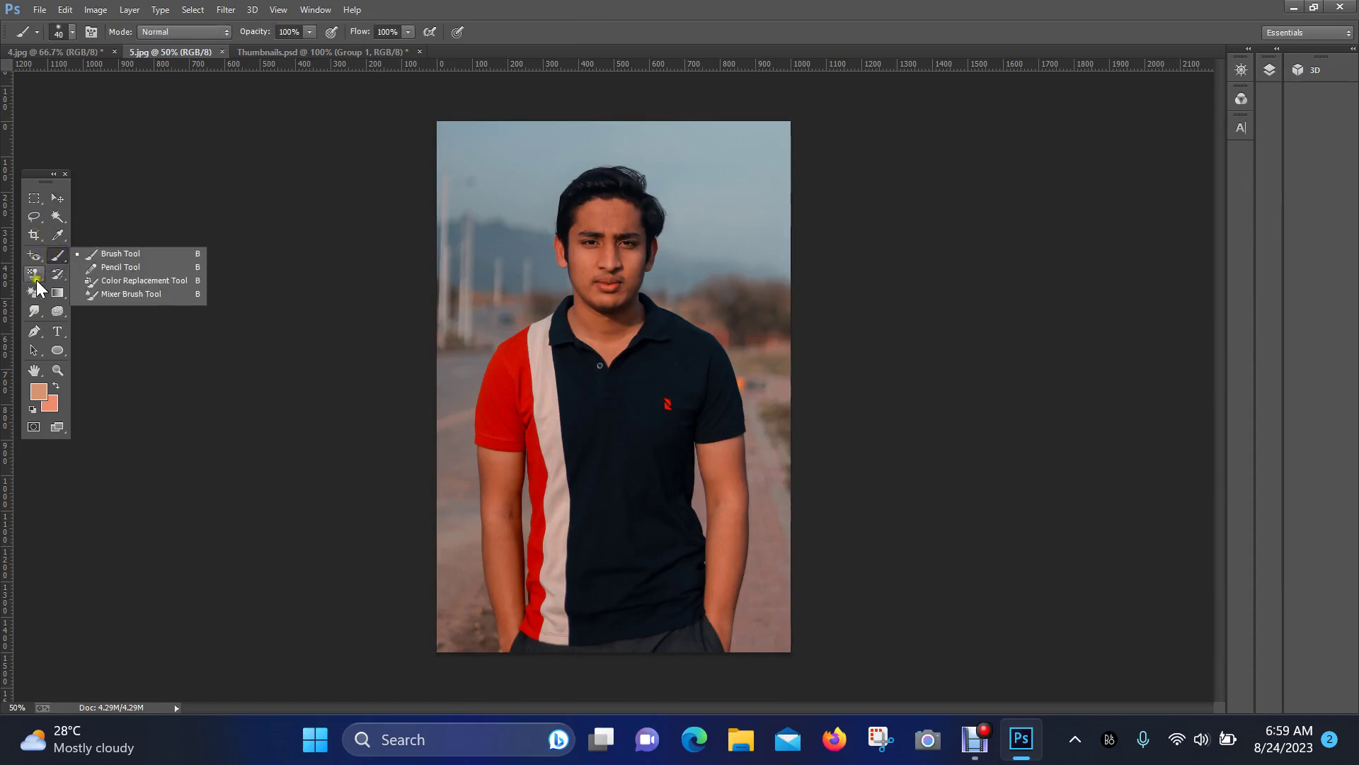
{"action": "left_click", "coordinate": [60, 275]}
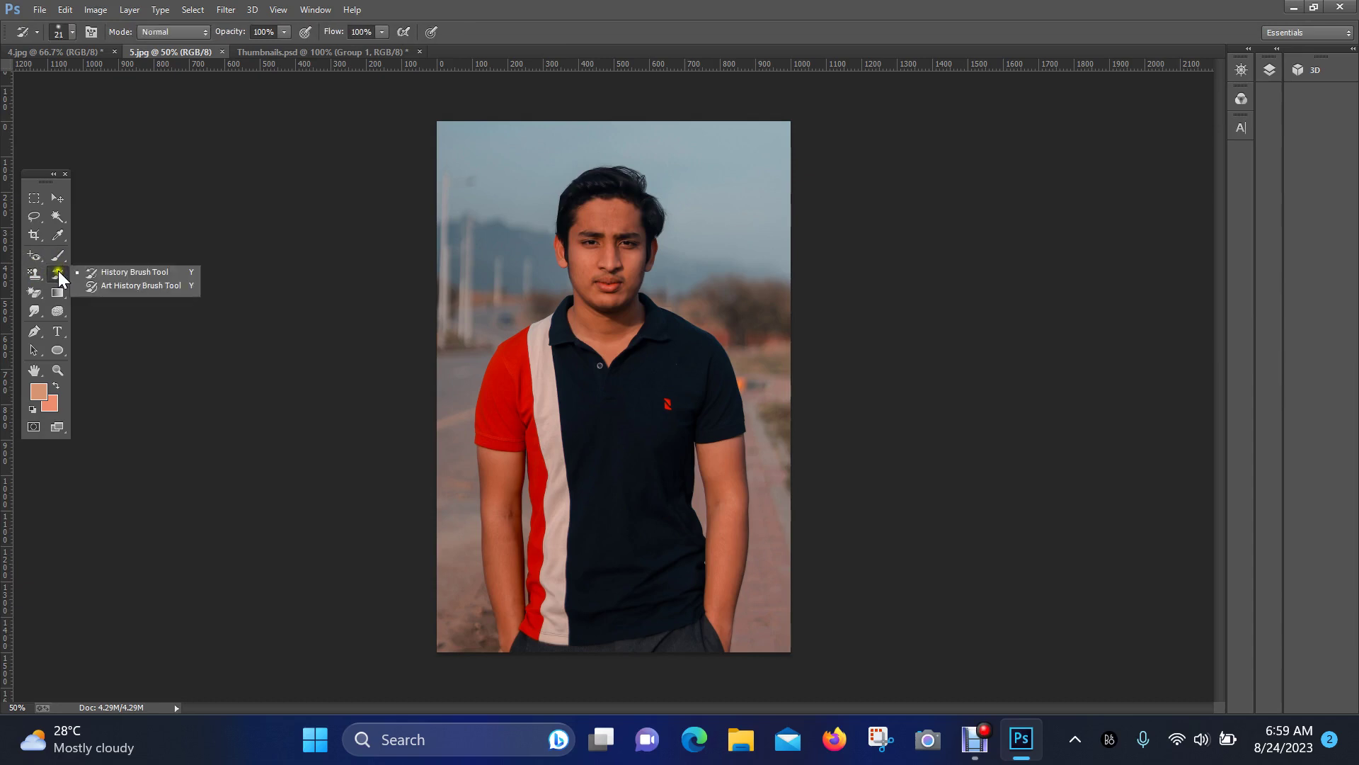
{"action": "left_click", "coordinate": [34, 216]}
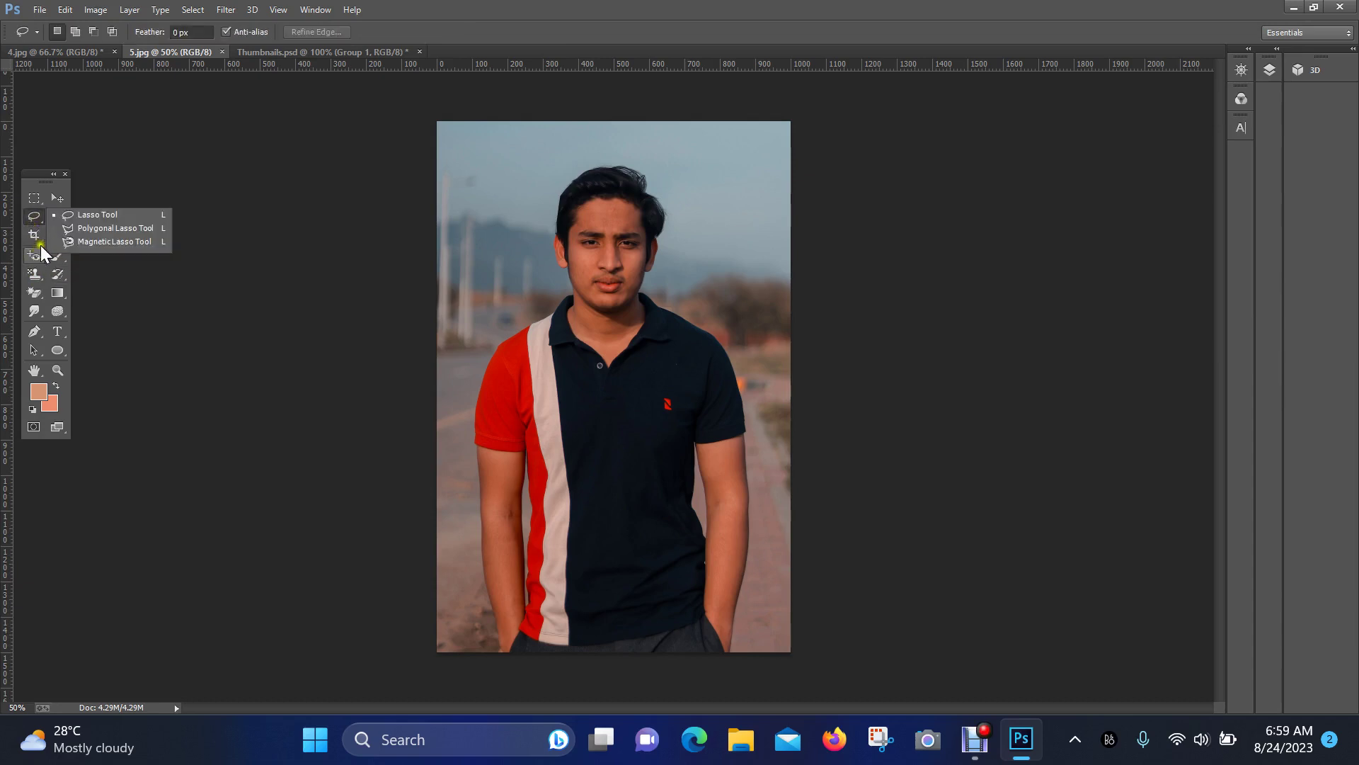
{"action": "left_click", "coordinate": [39, 235]}
{"action": "left_click", "coordinate": [38, 251]}
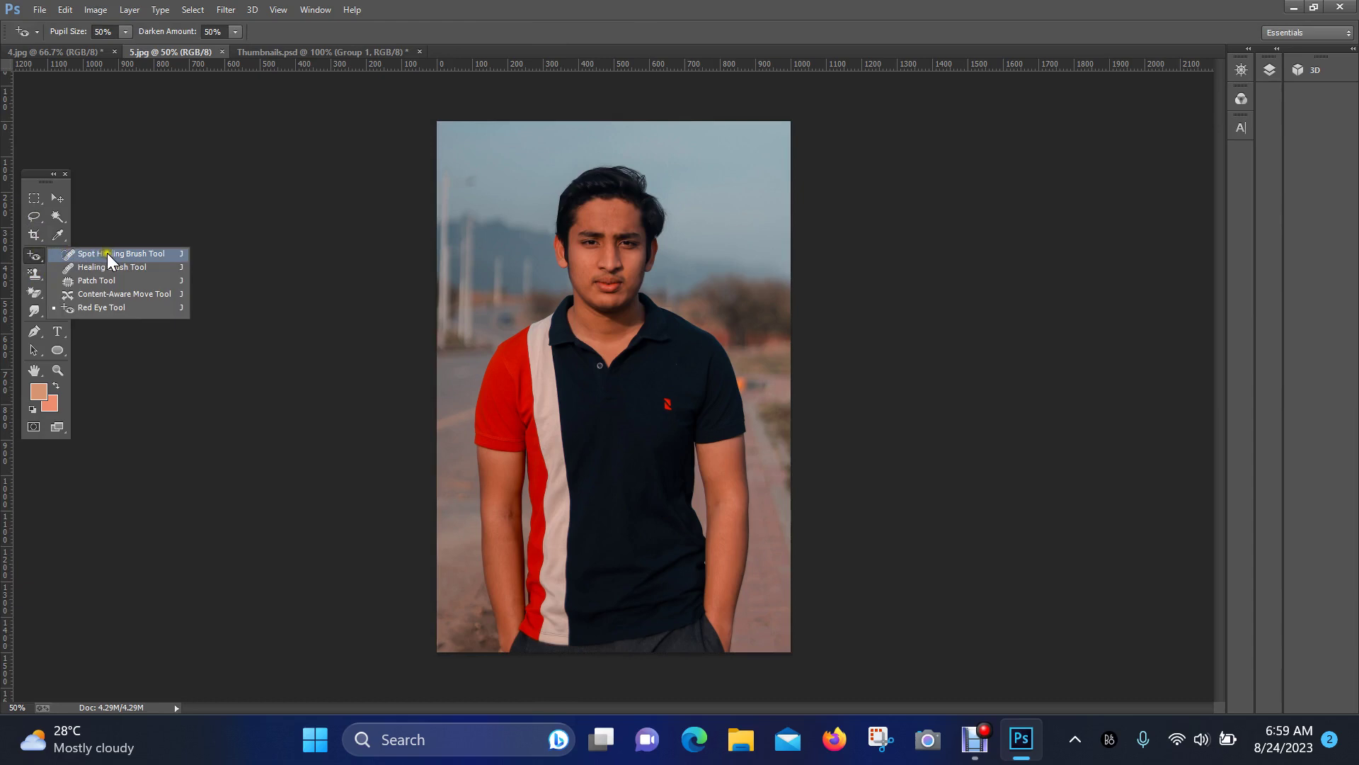
{"action": "left_click", "coordinate": [34, 216]}
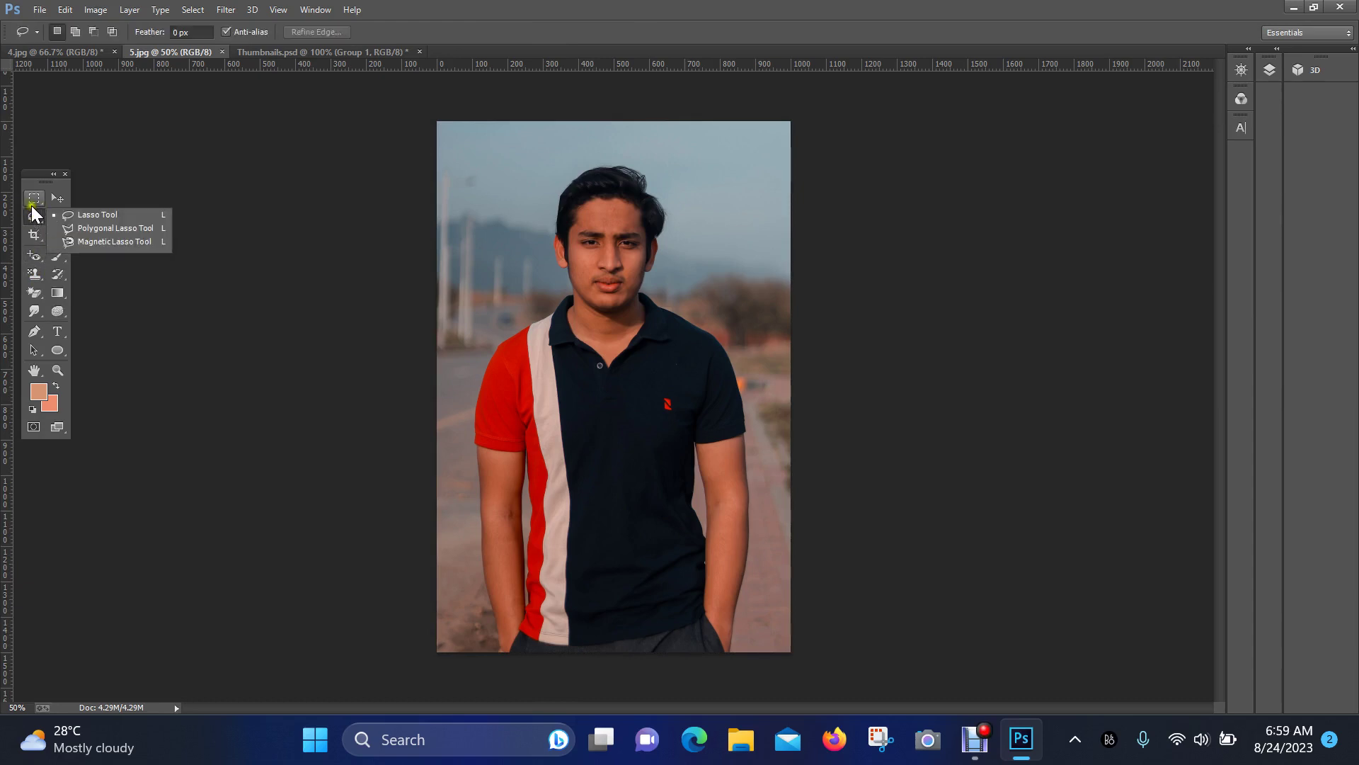
{"action": "left_click", "coordinate": [34, 199]}
Step: Select the whole polo shirt with the Quick Selection tool, using a brush size of 90
{"action": "left_click", "coordinate": [59, 220]}
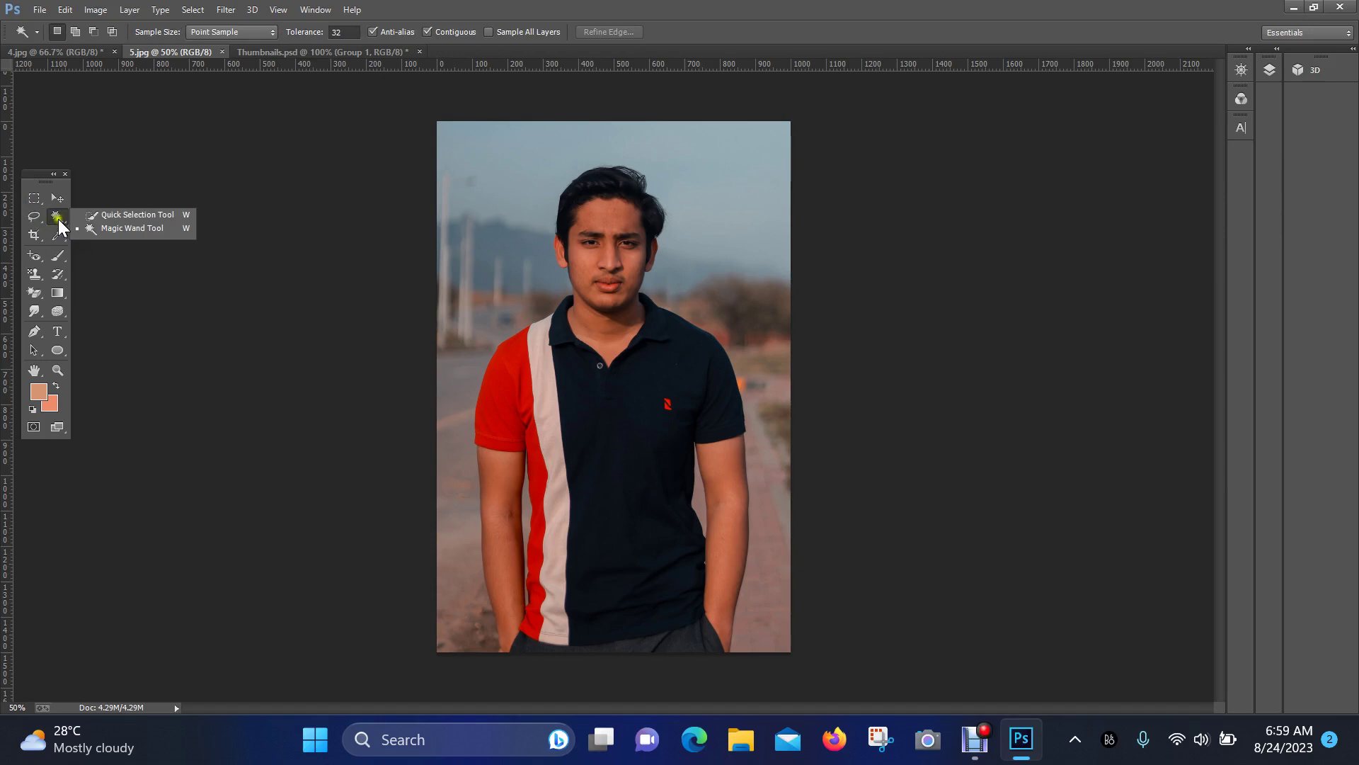
{"action": "left_click", "coordinate": [156, 216]}
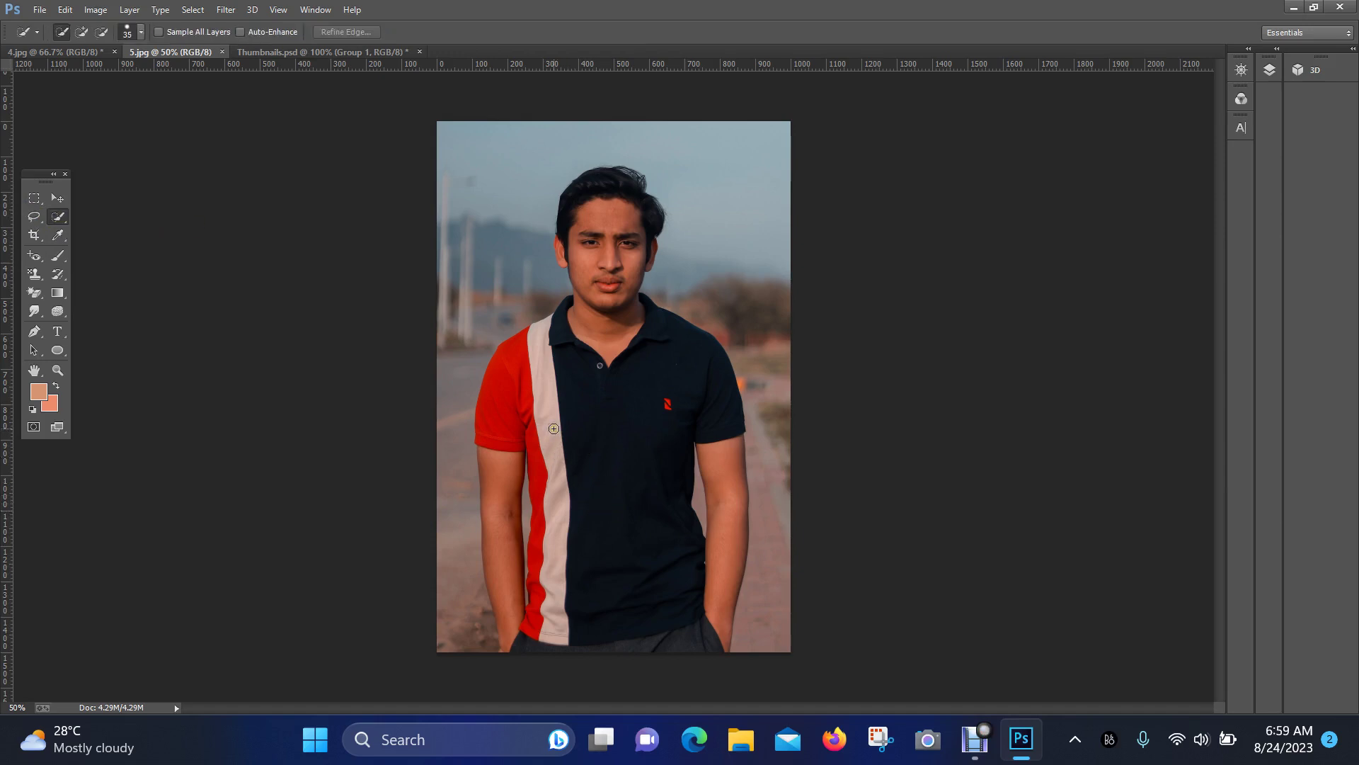
{"action": "key", "text": "bracketright"}
{"action": "key", "text": "bracketright"}
{"action": "key", "text": "bracketright"}
{"action": "key", "text": "bracketright"}
{"action": "key", "text": "bracketright"}
{"action": "key", "text": "bracketright"}
{"action": "mouse_move", "coordinate": [527, 412]}
{"action": "left_mouse_down"}
{"action": "mouse_move", "coordinate": [524, 396]}
{"action": "mouse_move", "coordinate": [605, 491]}
{"action": "mouse_move", "coordinate": [613, 571]}
{"action": "left_mouse_up"}
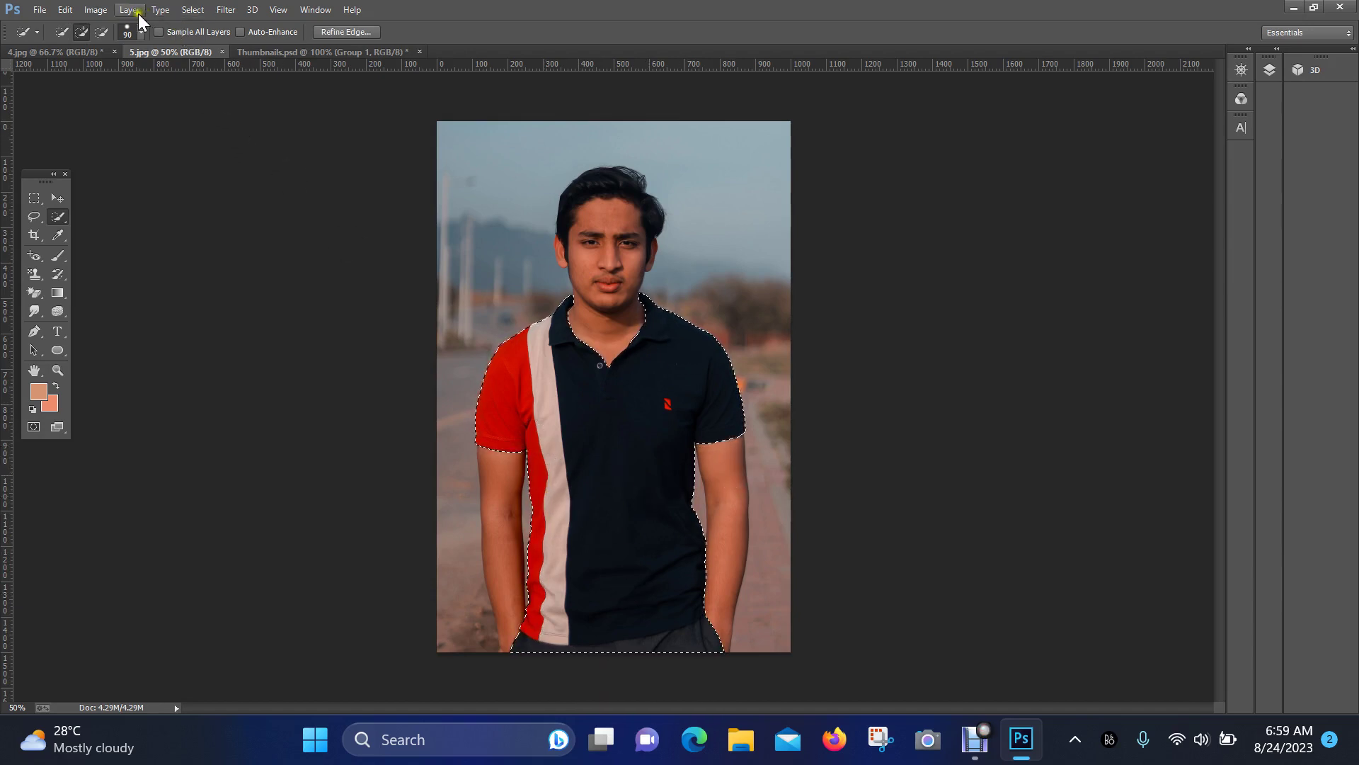
Step: Try a Hue/Saturation adjustment on the selected shirt with hue -76, saturation -70 and lightness -19
{"action": "left_click", "coordinate": [96, 9]}
{"action": "mouse_move", "coordinate": [267, 61]}
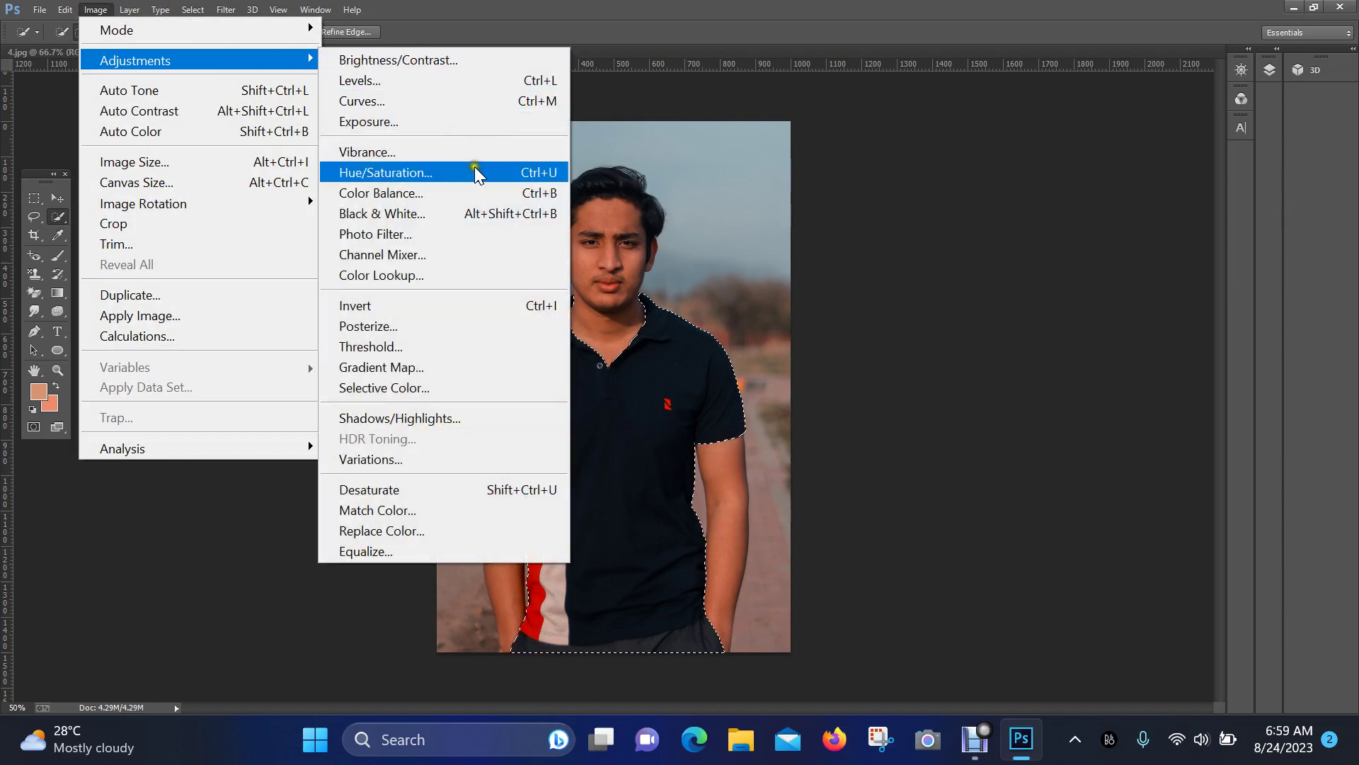
{"action": "left_click", "coordinate": [401, 173]}
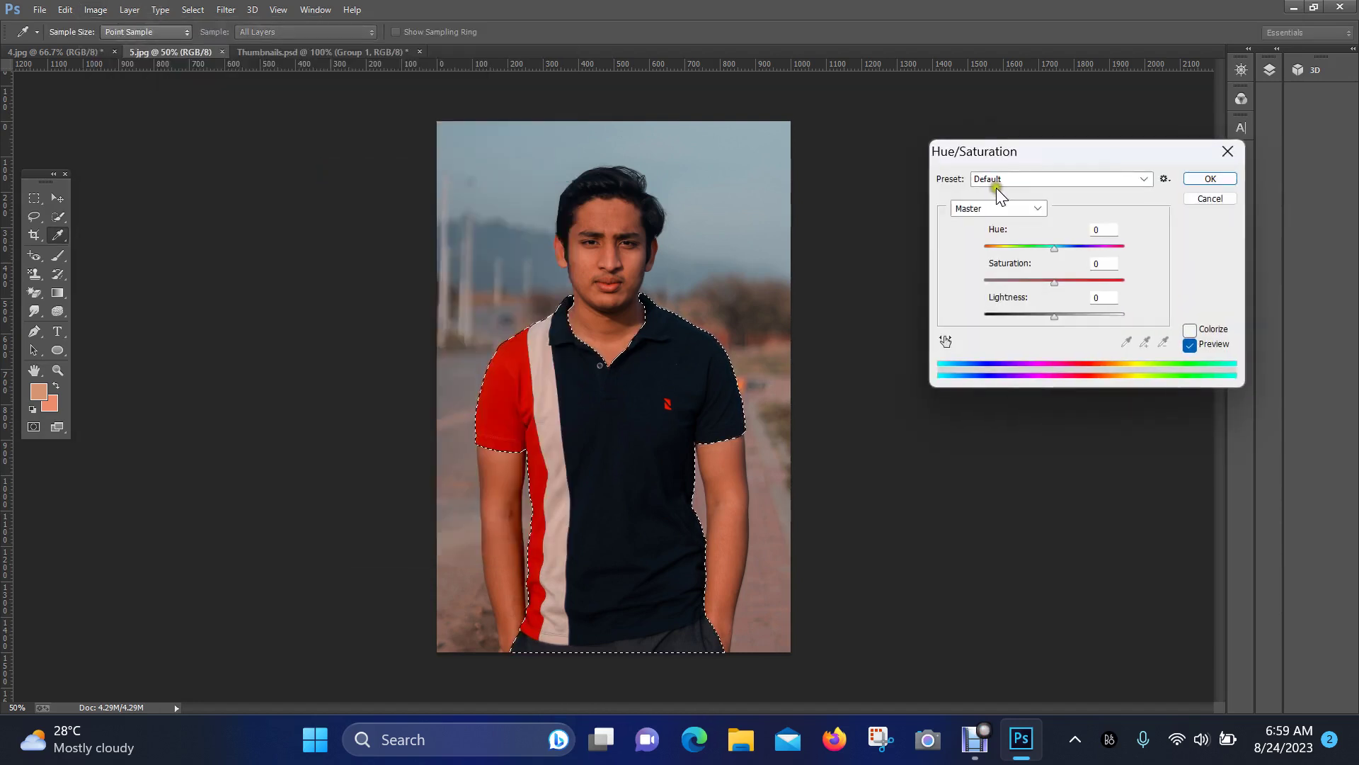
{"action": "left_click_drag", "start_coordinate": [1055, 246], "coordinate": [1014, 274]}
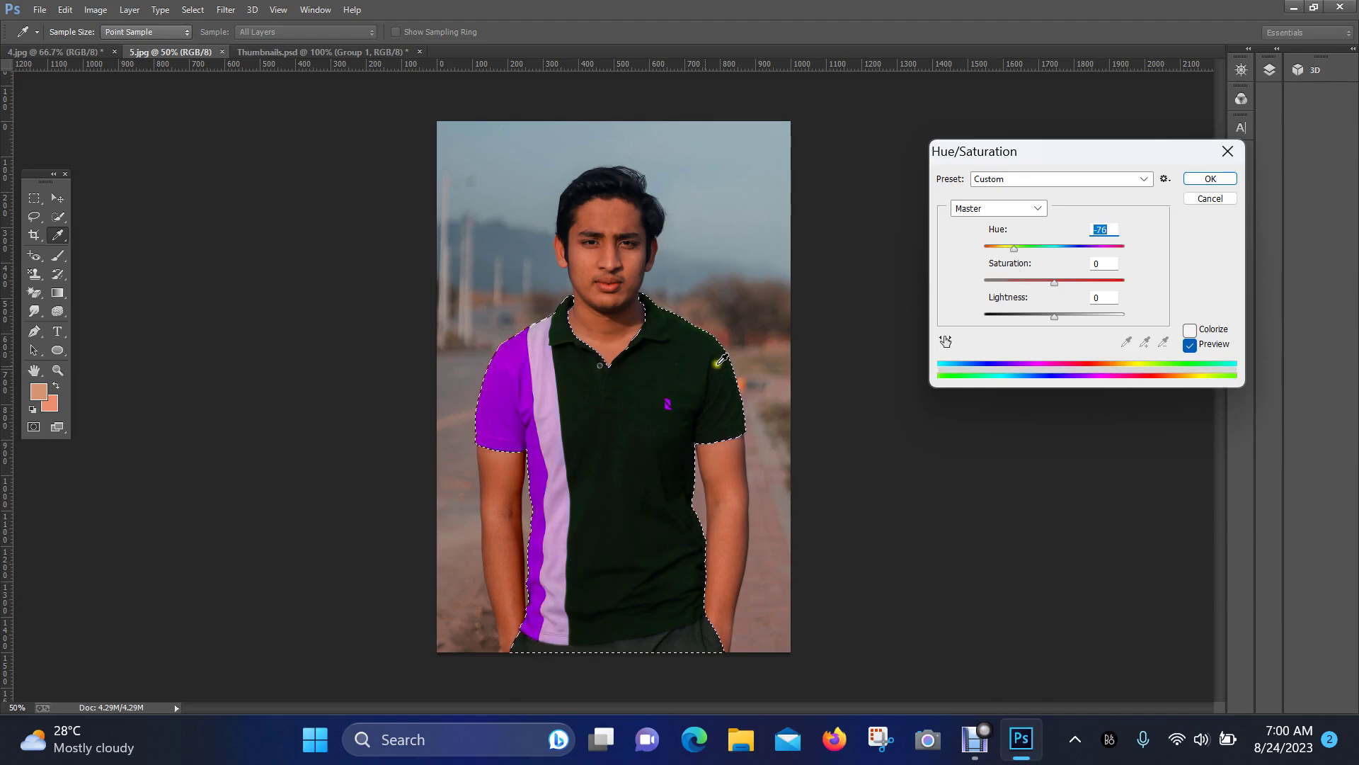
{"action": "left_click", "coordinate": [1055, 281]}
{"action": "left_click_drag", "start_coordinate": [1055, 282], "coordinate": [1007, 301]}
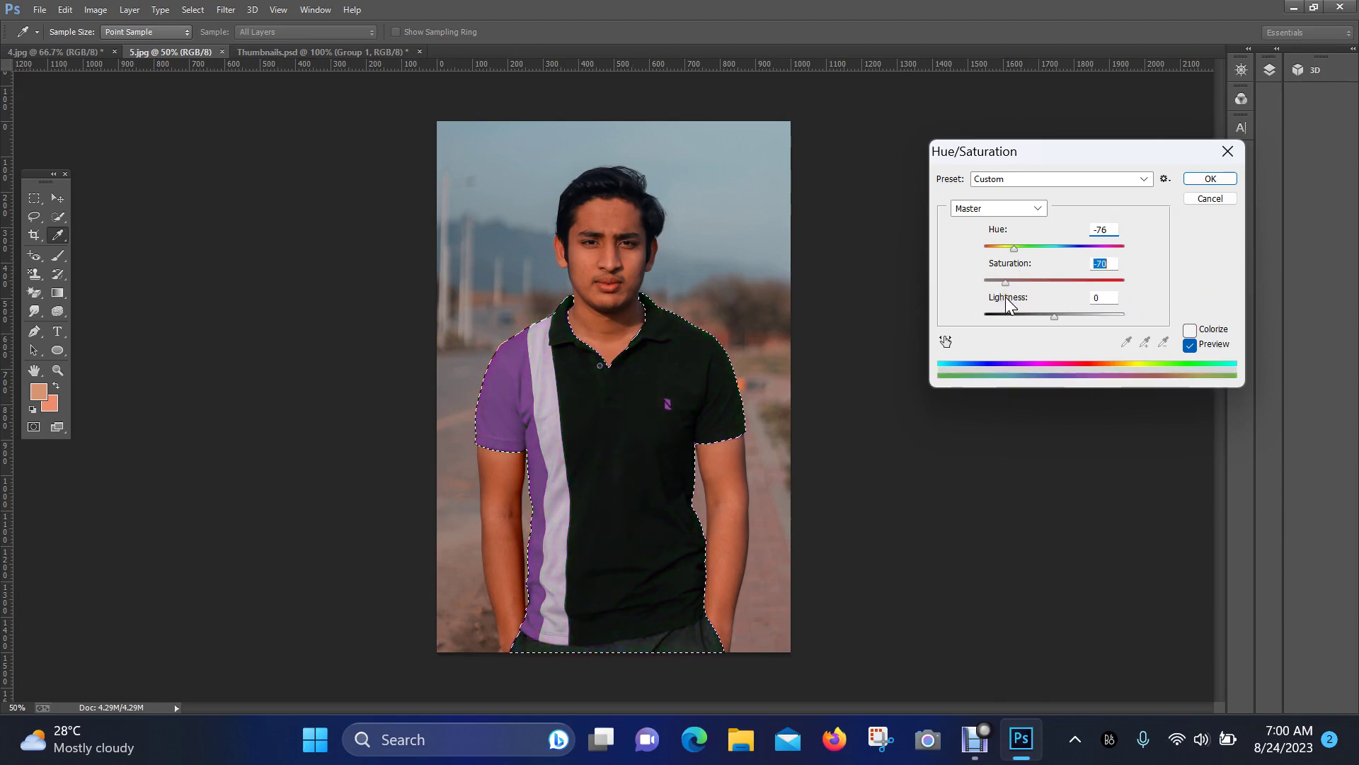
{"action": "mouse_move", "coordinate": [1054, 317]}
{"action": "left_mouse_down"}
{"action": "mouse_move", "coordinate": [998, 318]}
{"action": "mouse_move", "coordinate": [1162, 332]}
{"action": "mouse_move", "coordinate": [1041, 329]}
{"action": "left_mouse_up"}
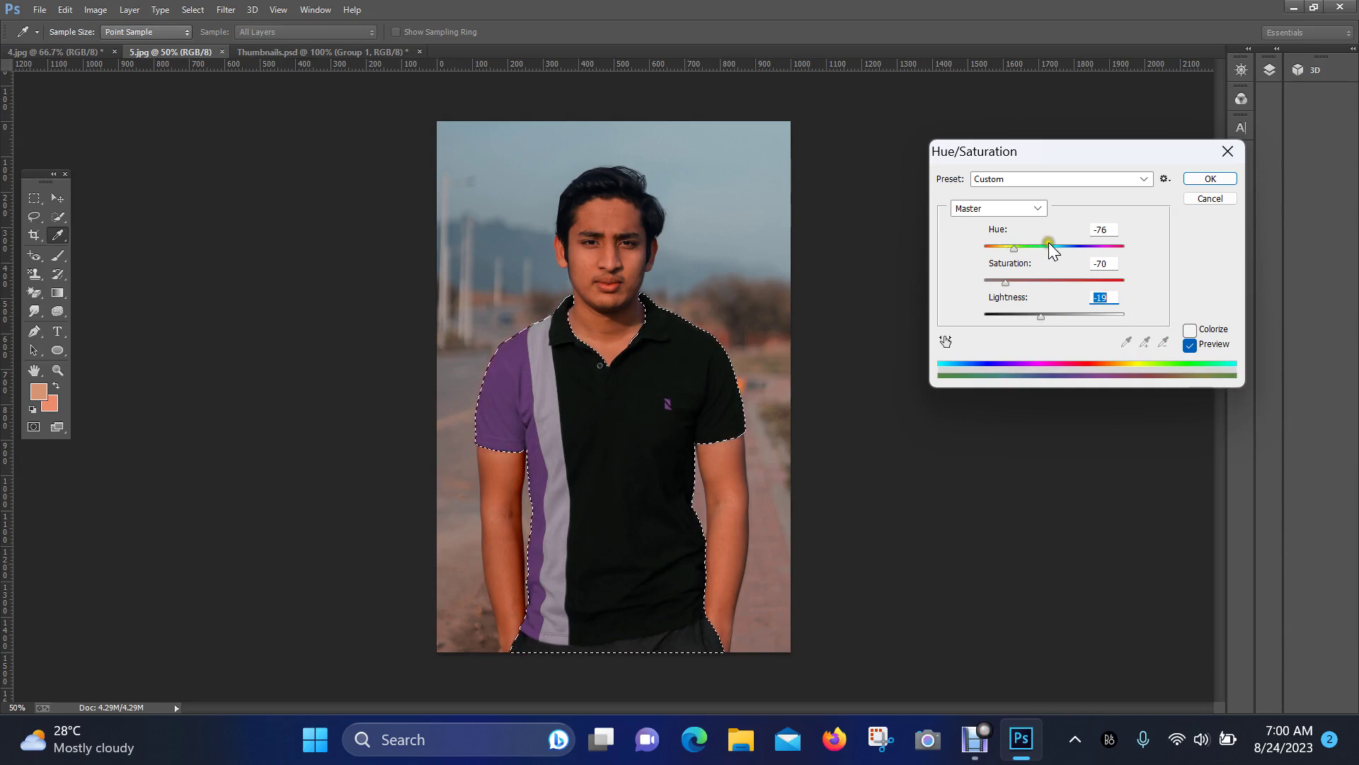
Step: Try hue +42 on the selected shirt and discard the Hue/Saturation adjustment
{"action": "left_click", "coordinate": [1079, 179]}
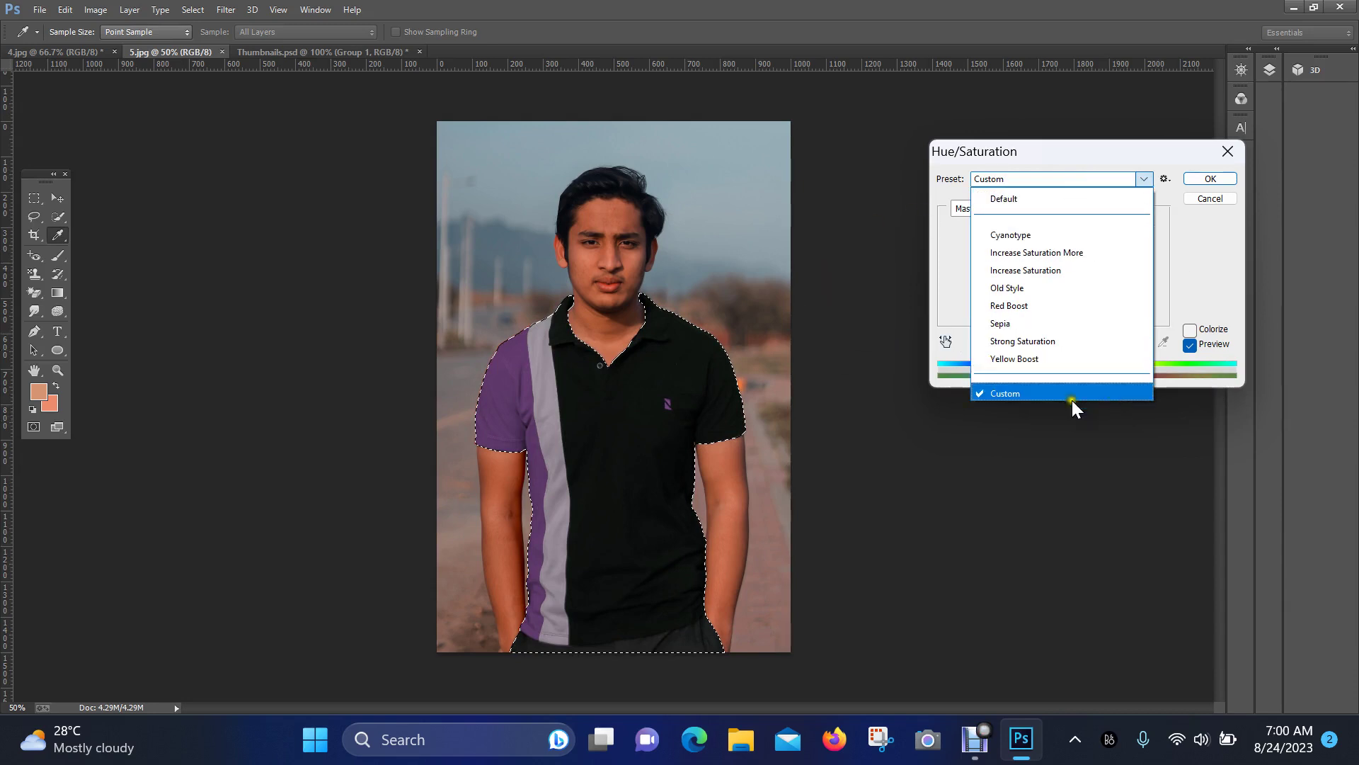
{"action": "left_click", "coordinate": [1211, 274]}
{"action": "left_click", "coordinate": [986, 207]}
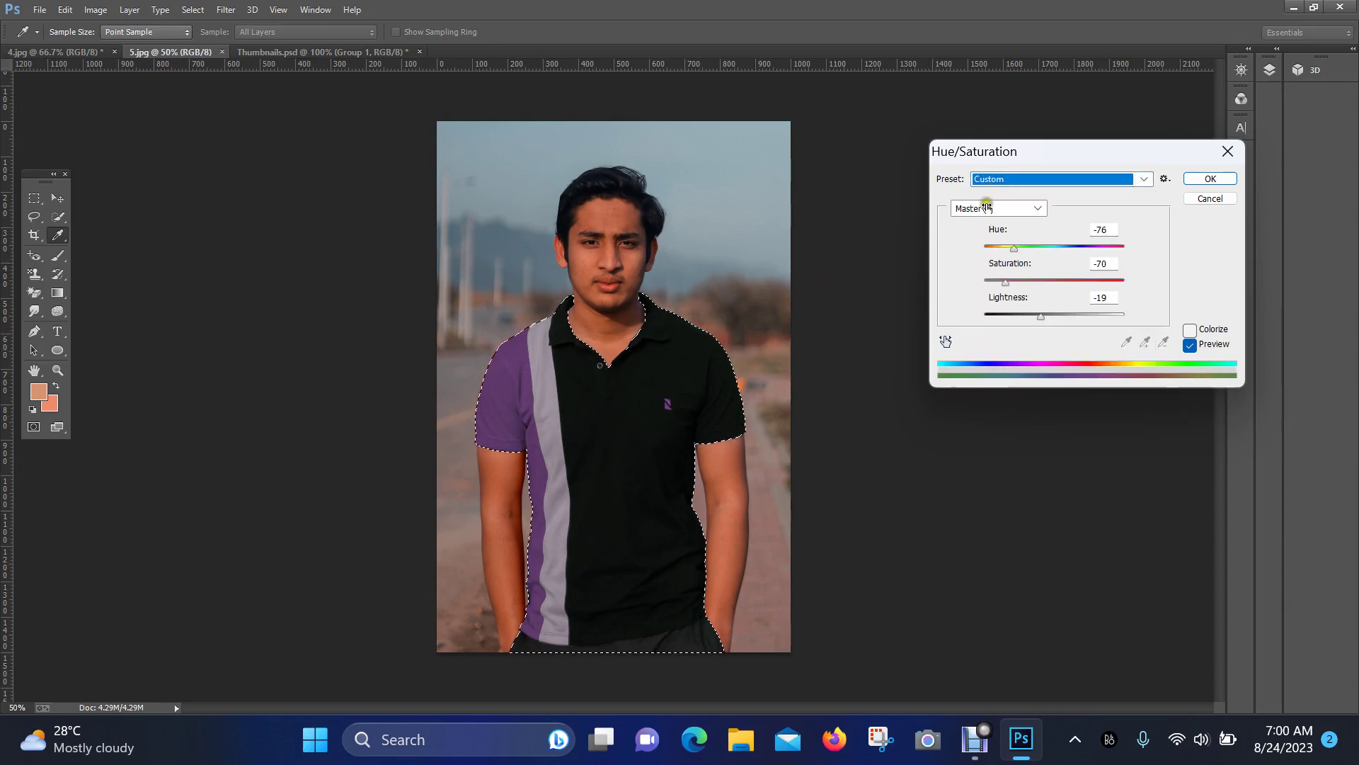
{"action": "left_click_drag", "start_coordinate": [1014, 249], "coordinate": [1084, 255]}
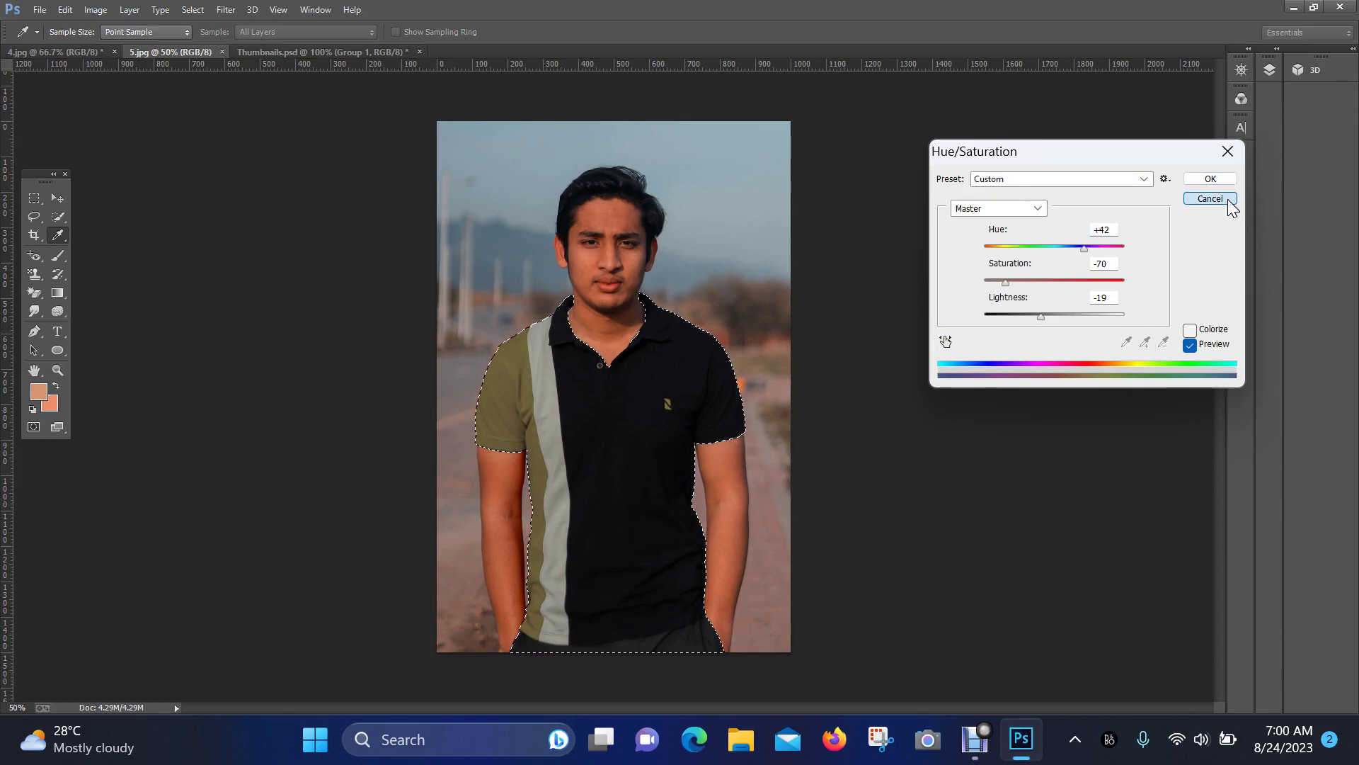
{"action": "left_click", "coordinate": [1209, 198]}
Step: Extend the quick selection over the man's neck, face and hair and the bare arm below the navy sleeve
{"action": "key", "text": "w"}
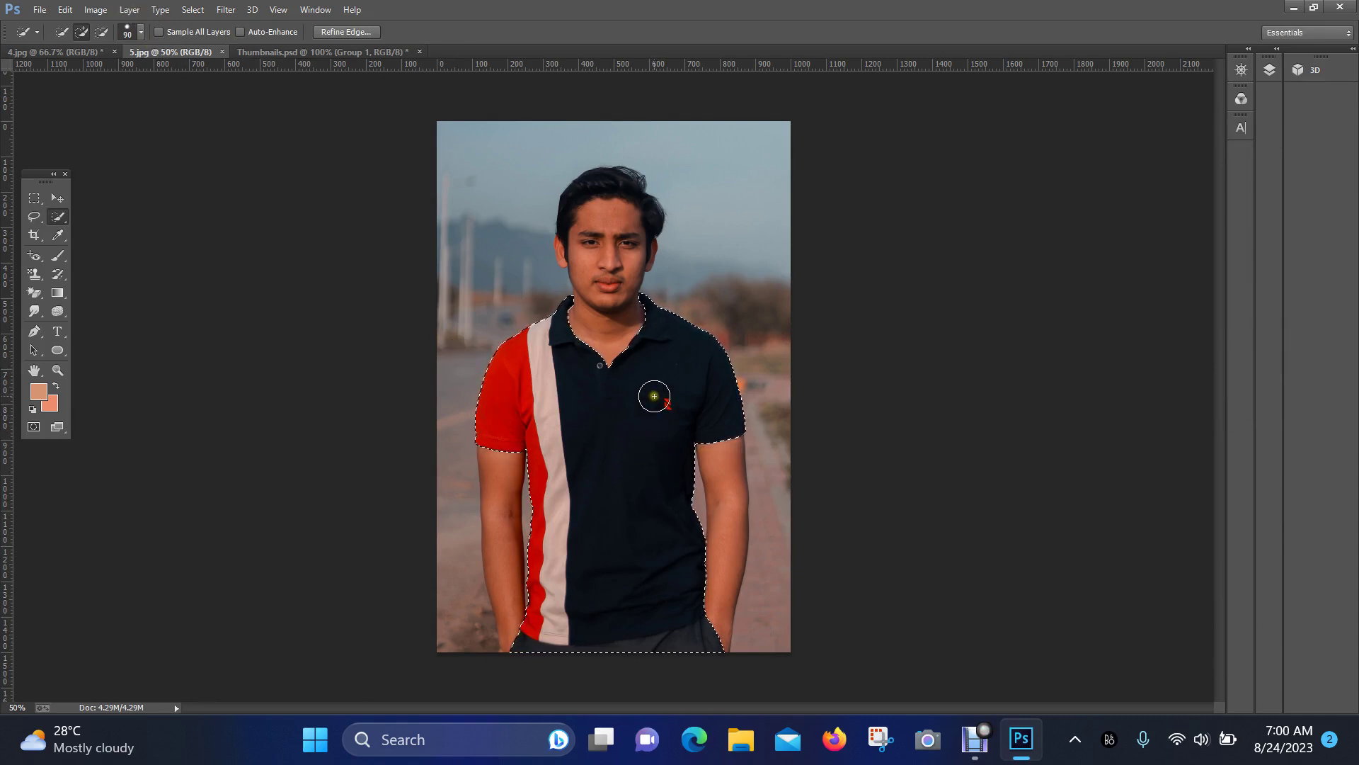
{"action": "left_click", "coordinate": [617, 326]}
{"action": "mouse_move", "coordinate": [616, 348]}
{"action": "left_mouse_down"}
{"action": "mouse_move", "coordinate": [607, 295]}
{"action": "mouse_move", "coordinate": [567, 233]}
{"action": "mouse_move", "coordinate": [587, 212]}
{"action": "mouse_move", "coordinate": [578, 246]}
{"action": "left_mouse_up"}
{"action": "left_click_drag", "start_coordinate": [723, 446], "coordinate": [730, 635]}
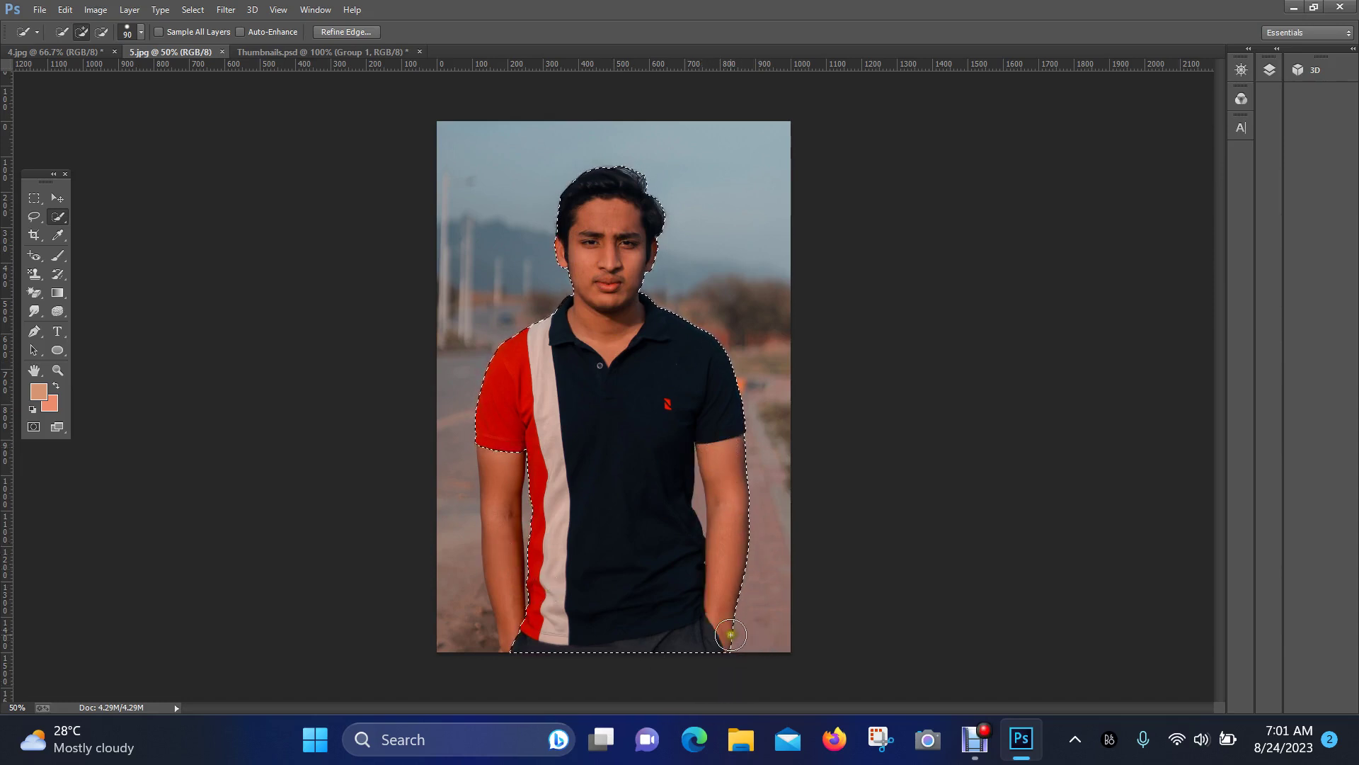
Step: Try a Color Balance adjustment on the selected man's midtones with color levels 0, +36 and -9, and discard it
{"action": "left_click", "coordinate": [96, 9]}
{"action": "mouse_move", "coordinate": [279, 60]}
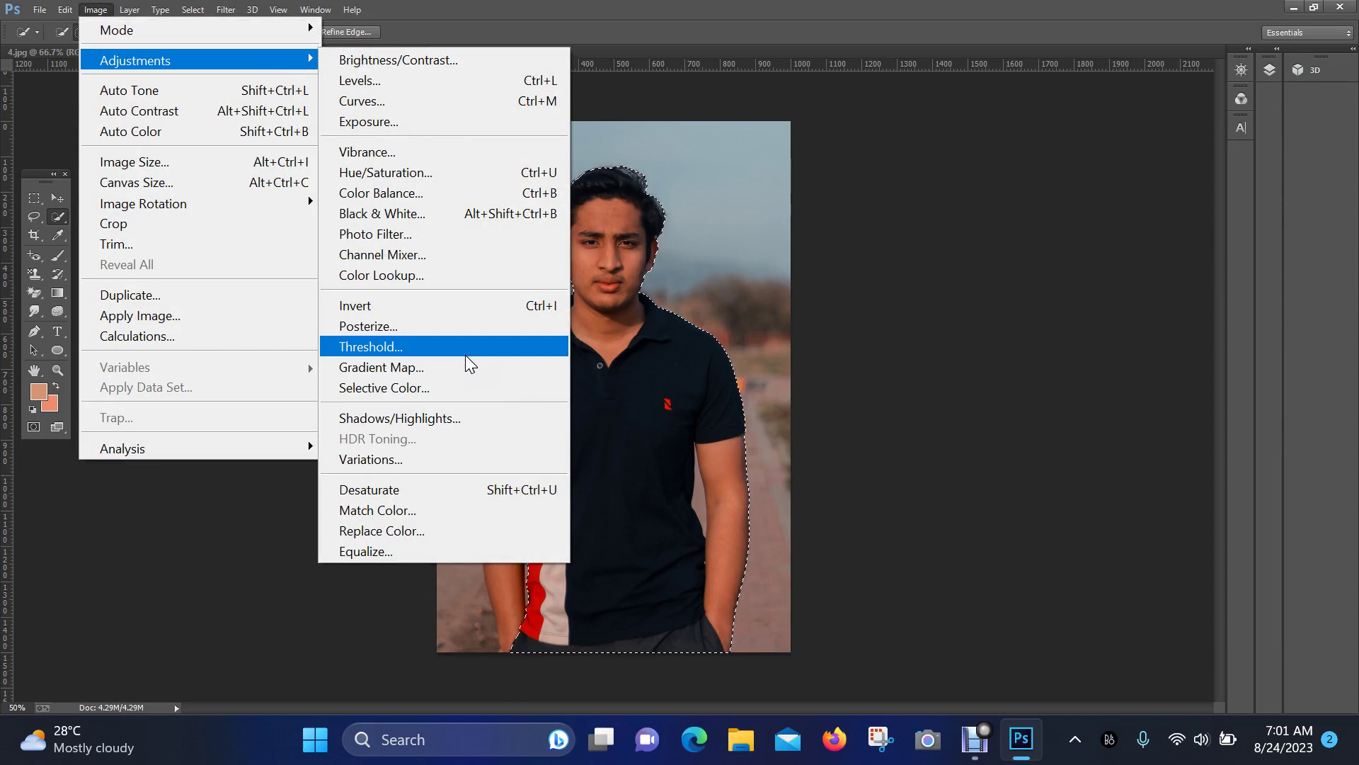
{"action": "left_click", "coordinate": [401, 196]}
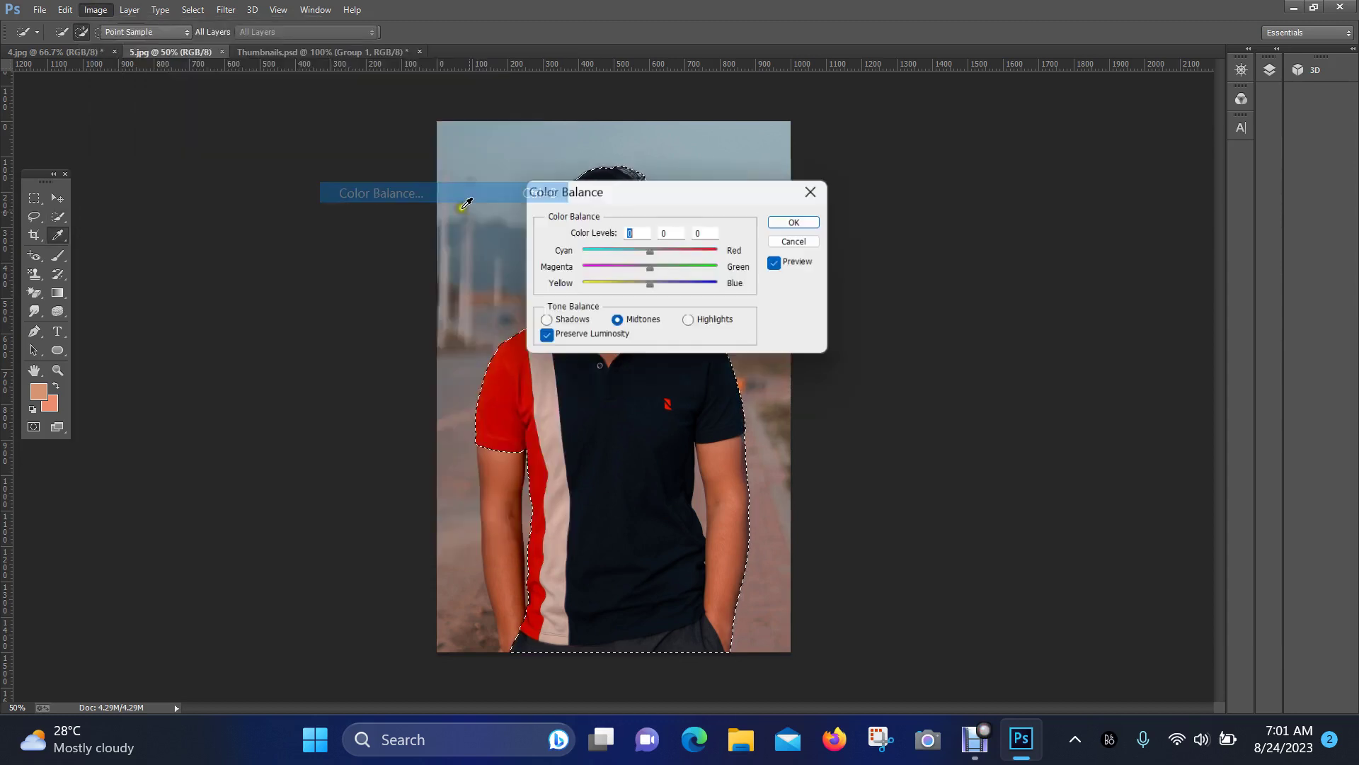
{"action": "left_click_drag", "start_coordinate": [671, 188], "coordinate": [1001, 189]}
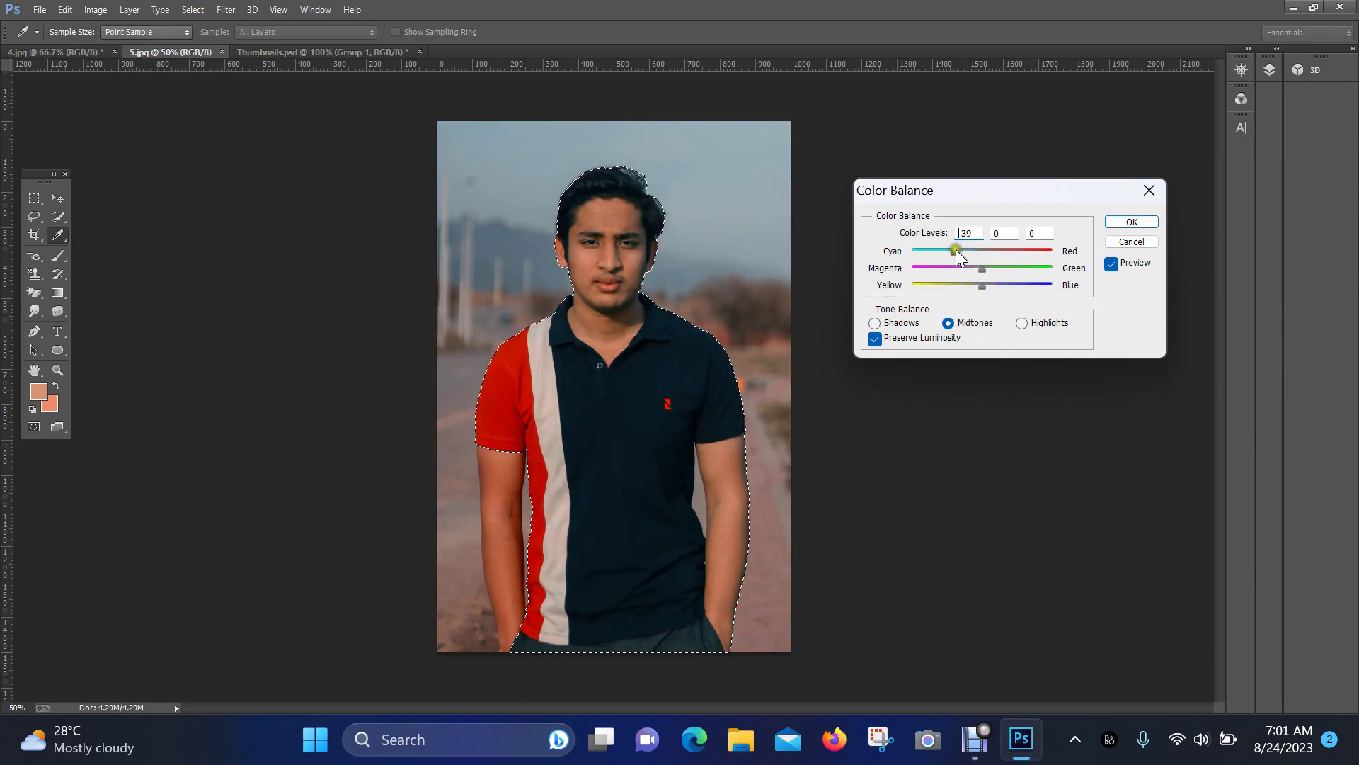
{"action": "left_click_drag", "start_coordinate": [924, 254], "coordinate": [1011, 252]}
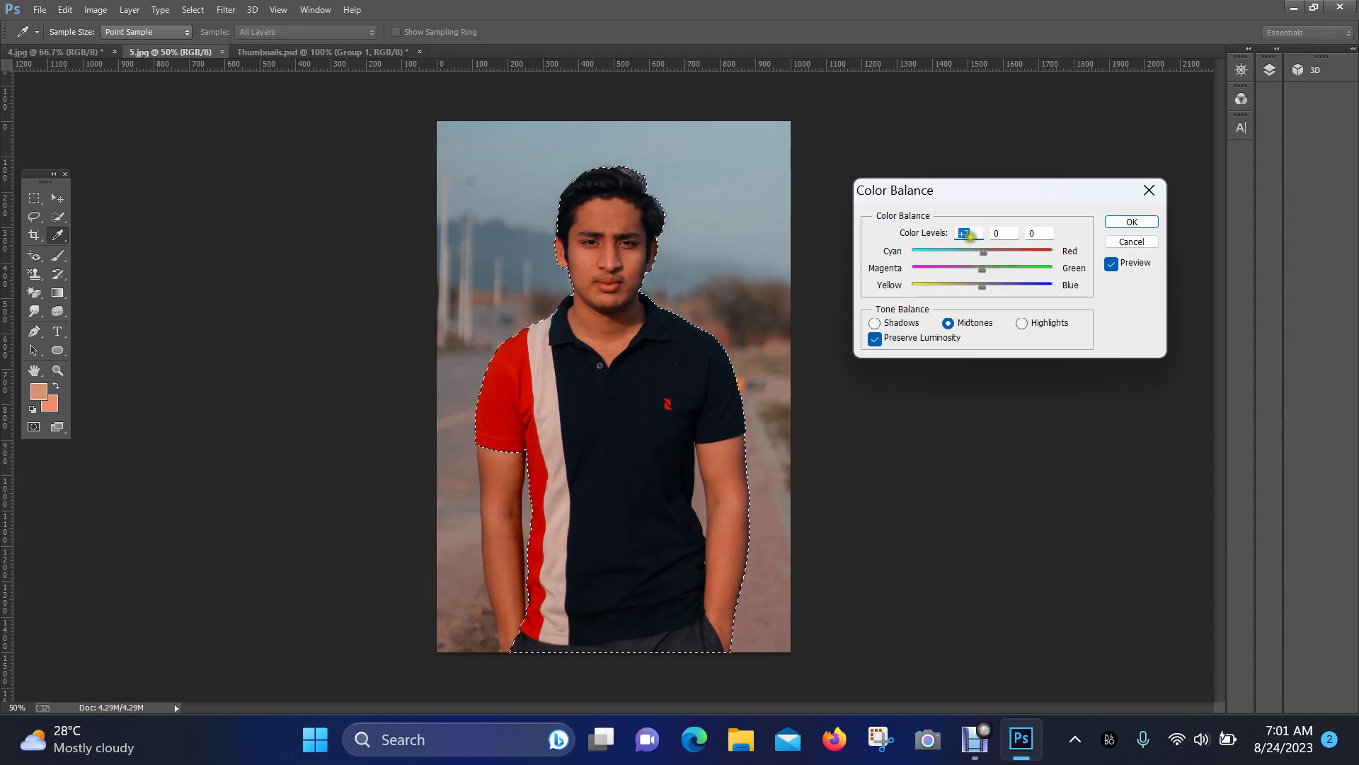
{"action": "left_click", "coordinate": [980, 231]}
{"action": "key", "text": "BackSpace"}
{"action": "type", "text": "0"}
{"action": "left_click_drag", "start_coordinate": [984, 286], "coordinate": [1008, 273]}
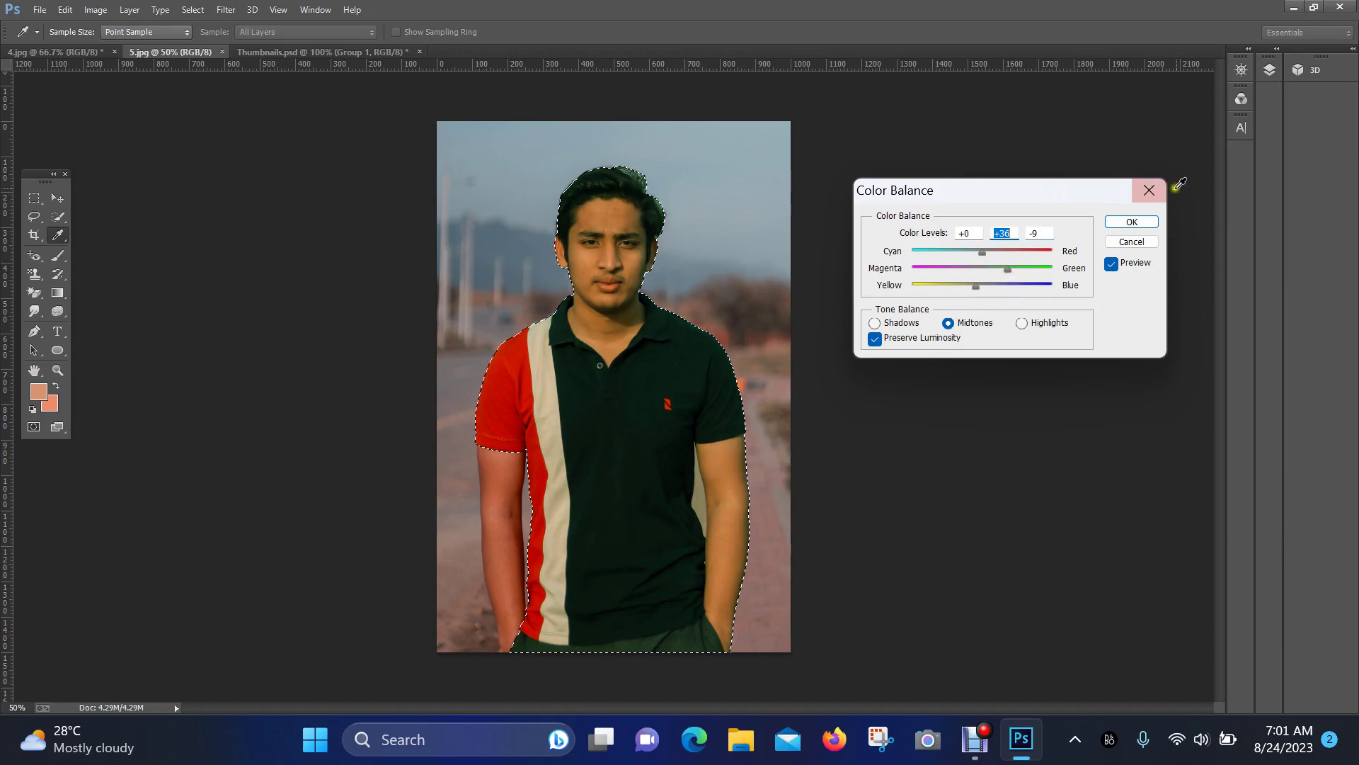
{"action": "left_click", "coordinate": [1131, 242]}
{"action": "key", "text": "w"}
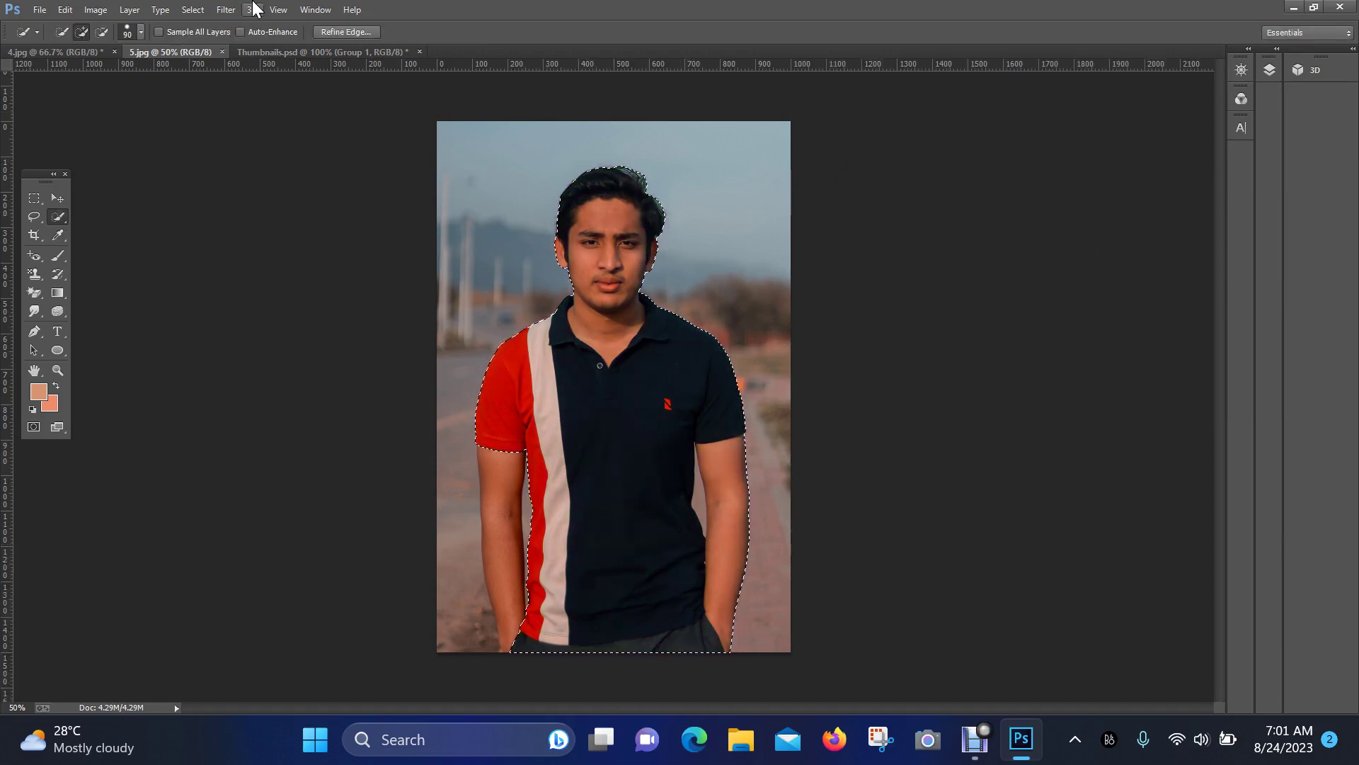
Step: Start a Selective Color adjustment on the selected man and target the Blacks, moving the dialog clear of the portrait
{"action": "left_click", "coordinate": [96, 10]}
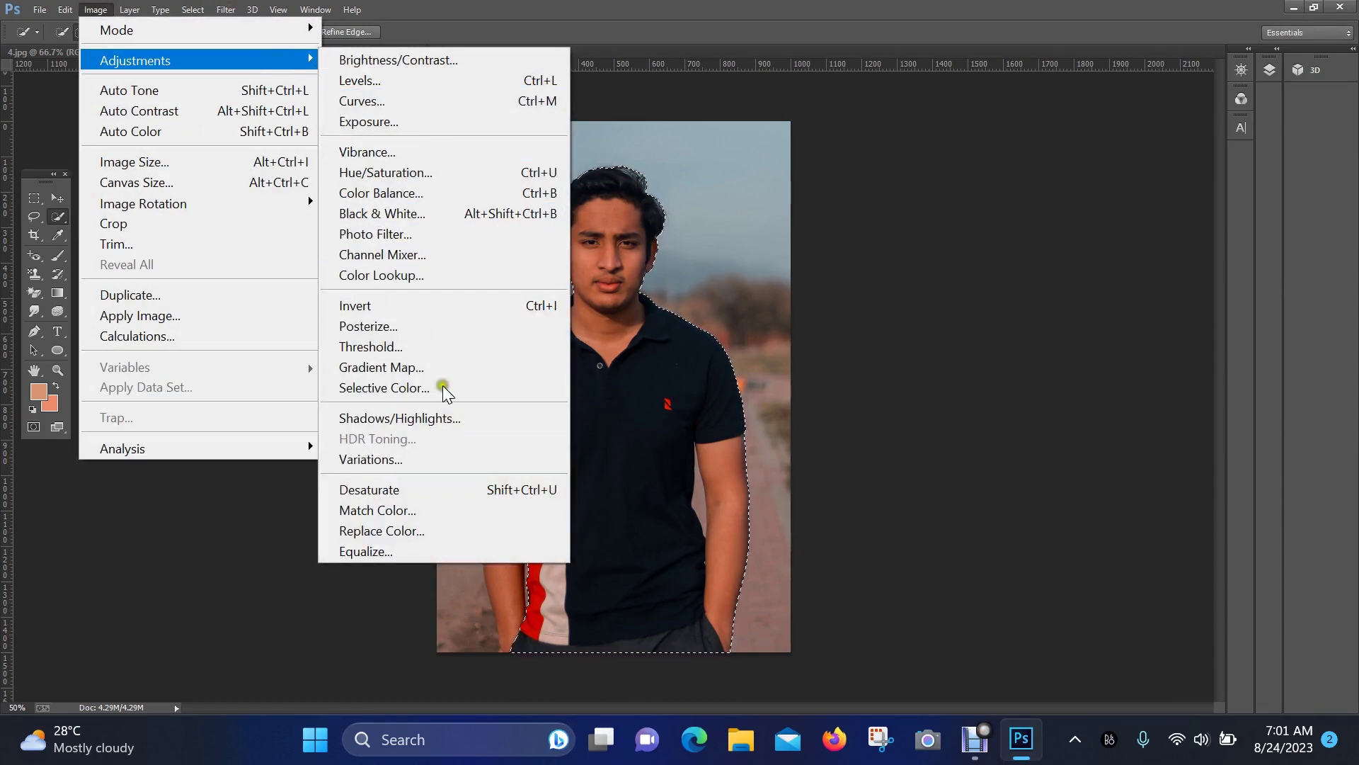
{"action": "left_click", "coordinate": [426, 391]}
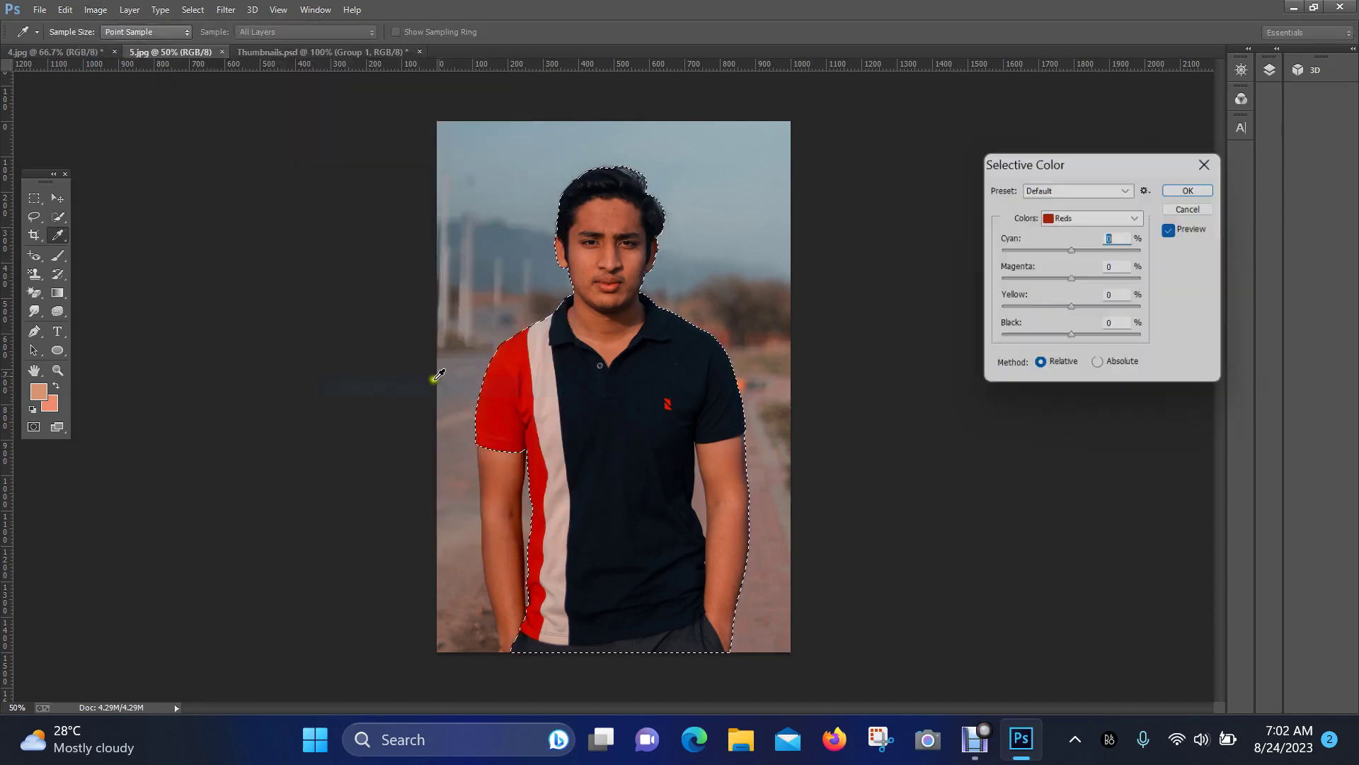
{"action": "left_click_drag", "start_coordinate": [1078, 157], "coordinate": [983, 107]}
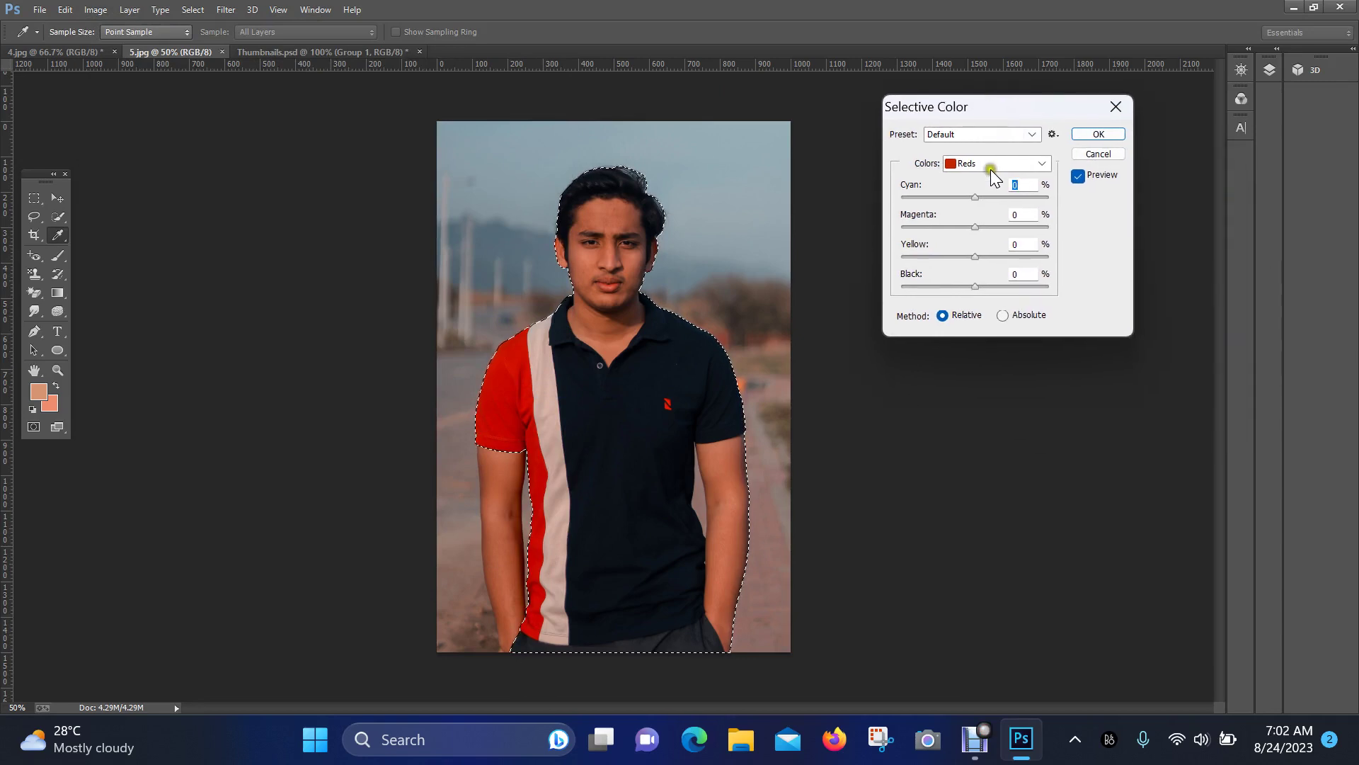
{"action": "left_click", "coordinate": [997, 164]}
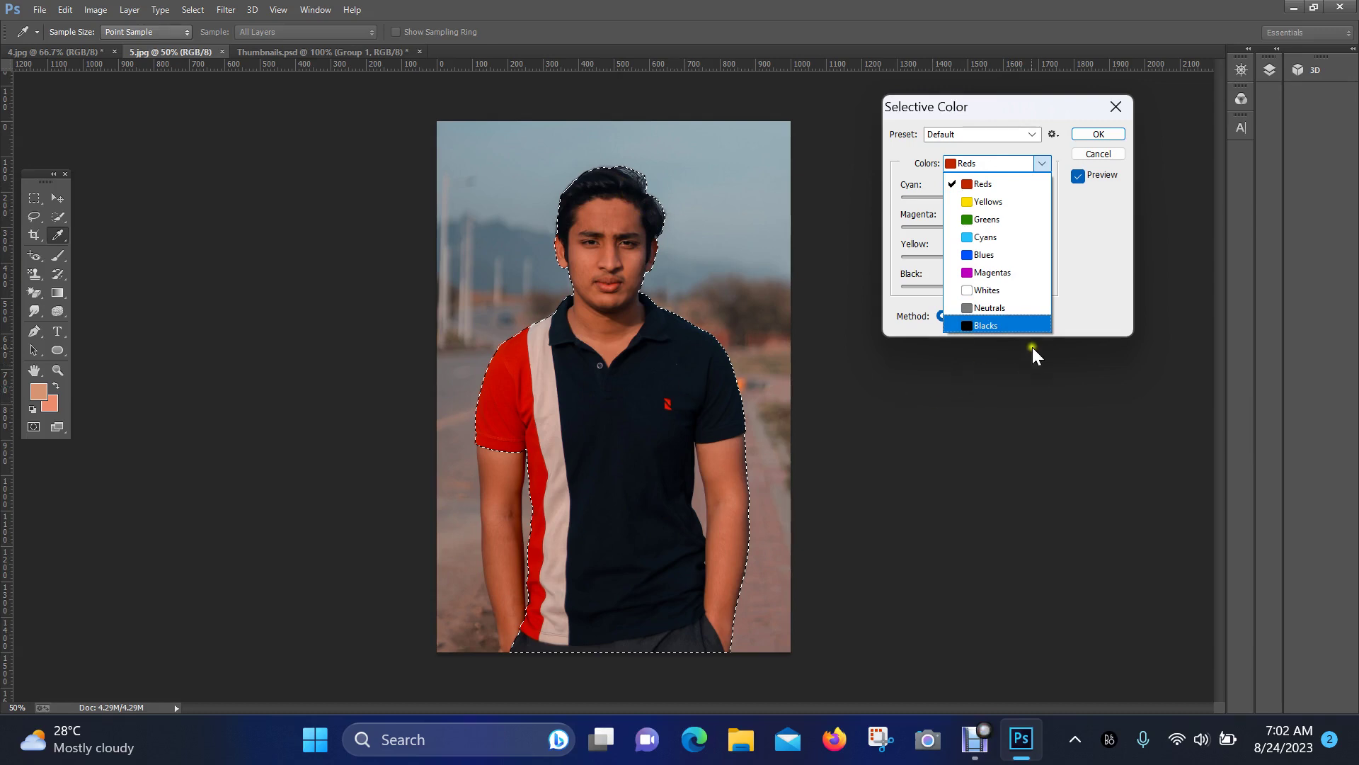
{"action": "left_click", "coordinate": [993, 326]}
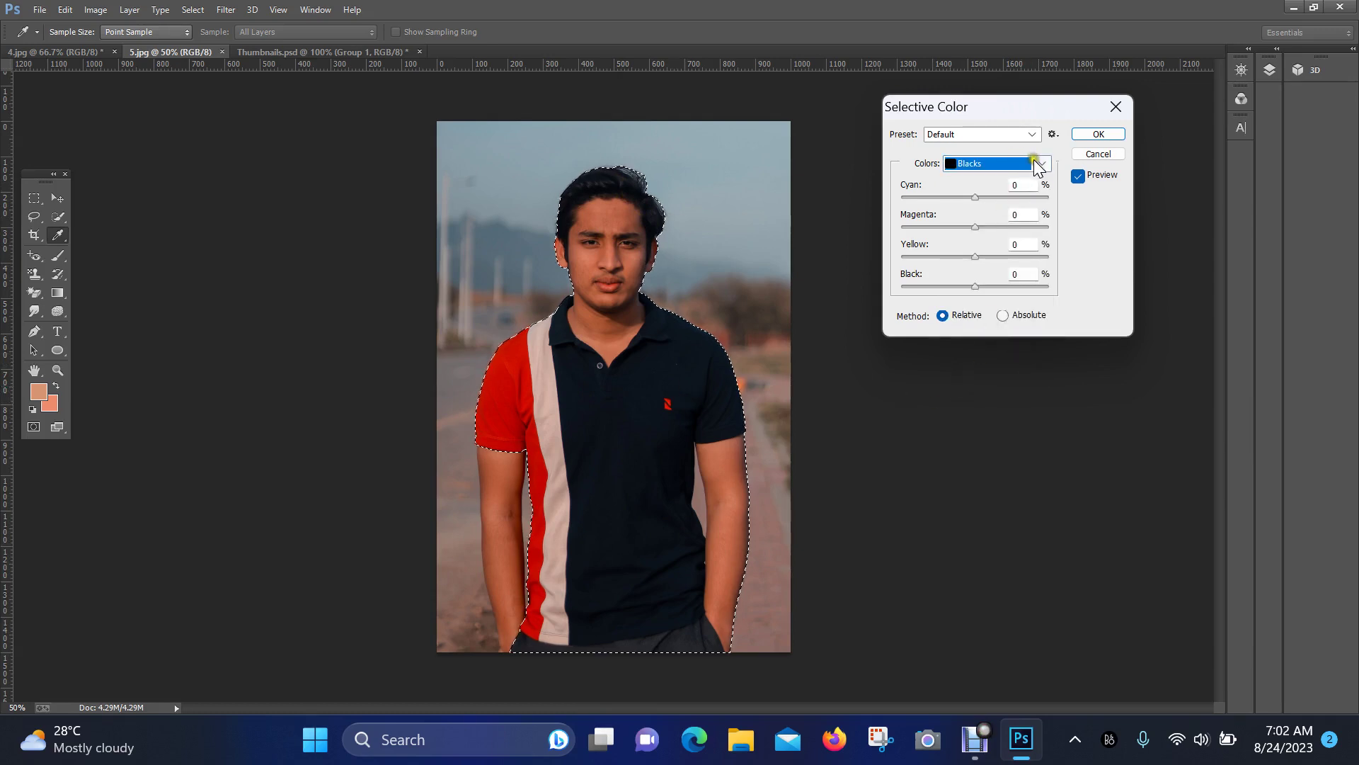
{"action": "left_click", "coordinate": [1038, 164]}
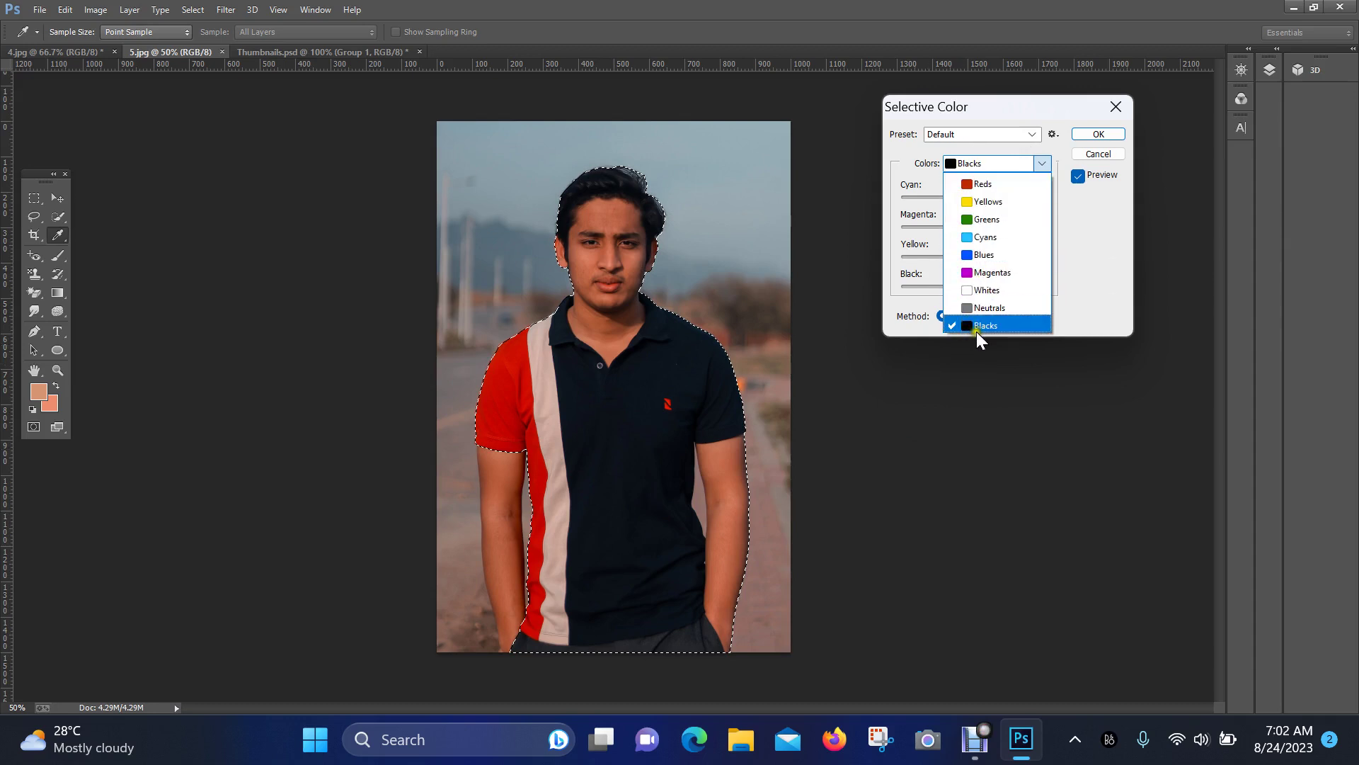
{"action": "left_click", "coordinate": [997, 326]}
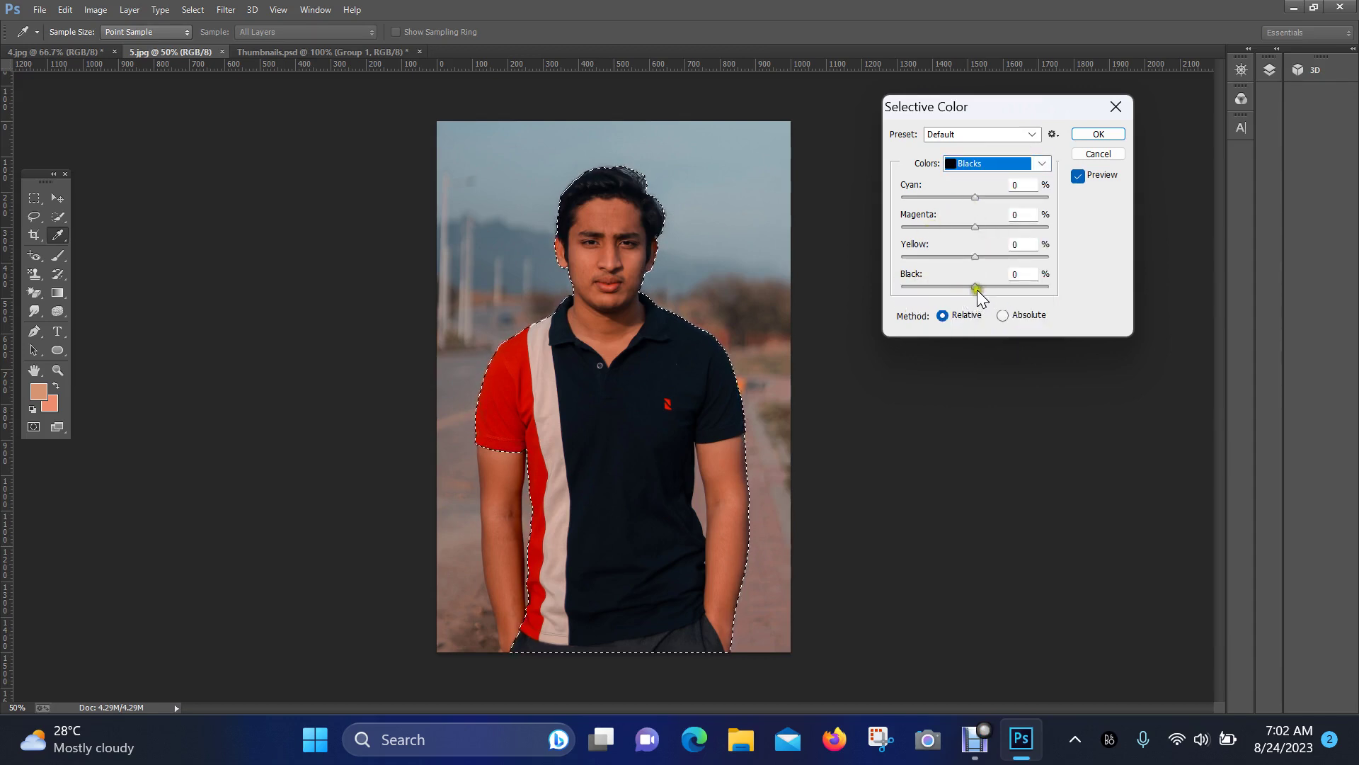
Step: Try Black at +100 and -100 and Yellow at -9 for the Blacks, and discard the Selective Color adjustment
{"action": "left_click_drag", "start_coordinate": [977, 287], "coordinate": [997, 287]}
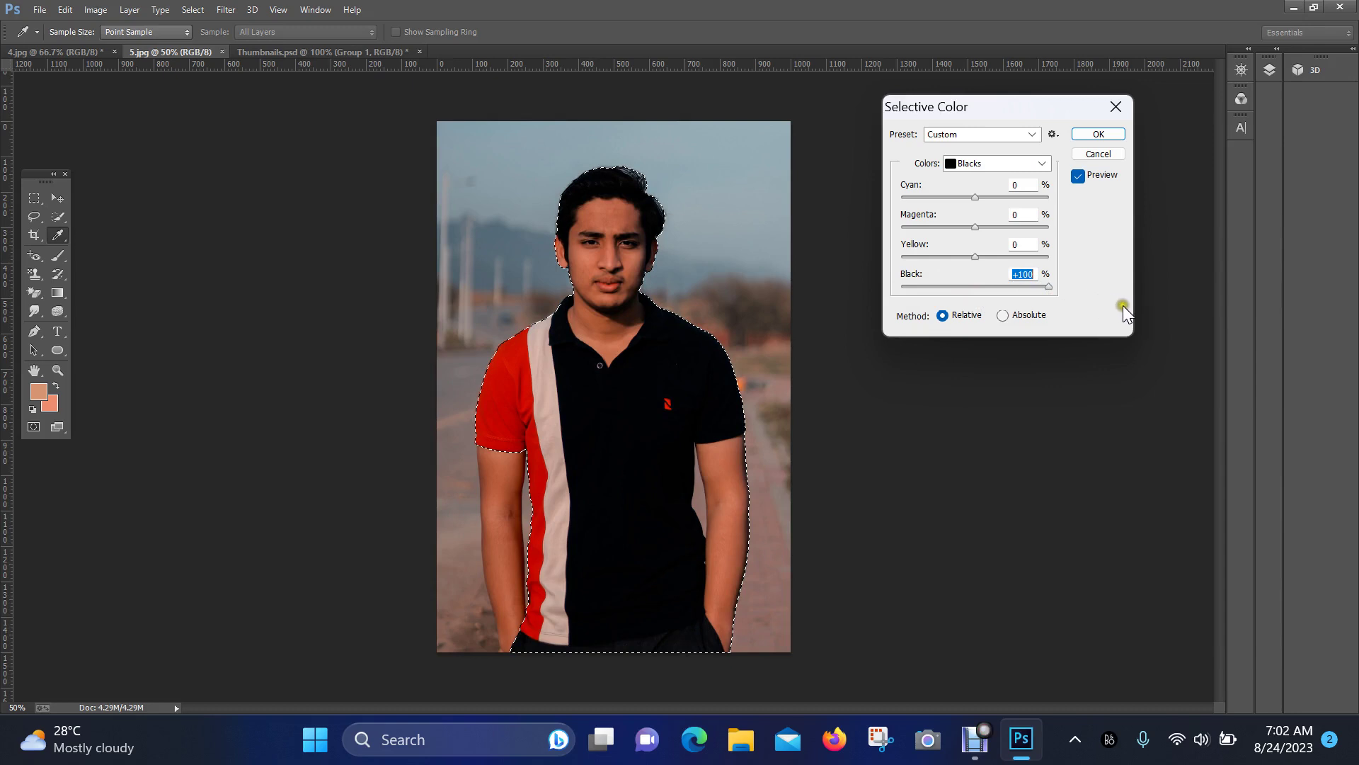
{"action": "left_click_drag", "start_coordinate": [980, 286], "coordinate": [890, 304]}
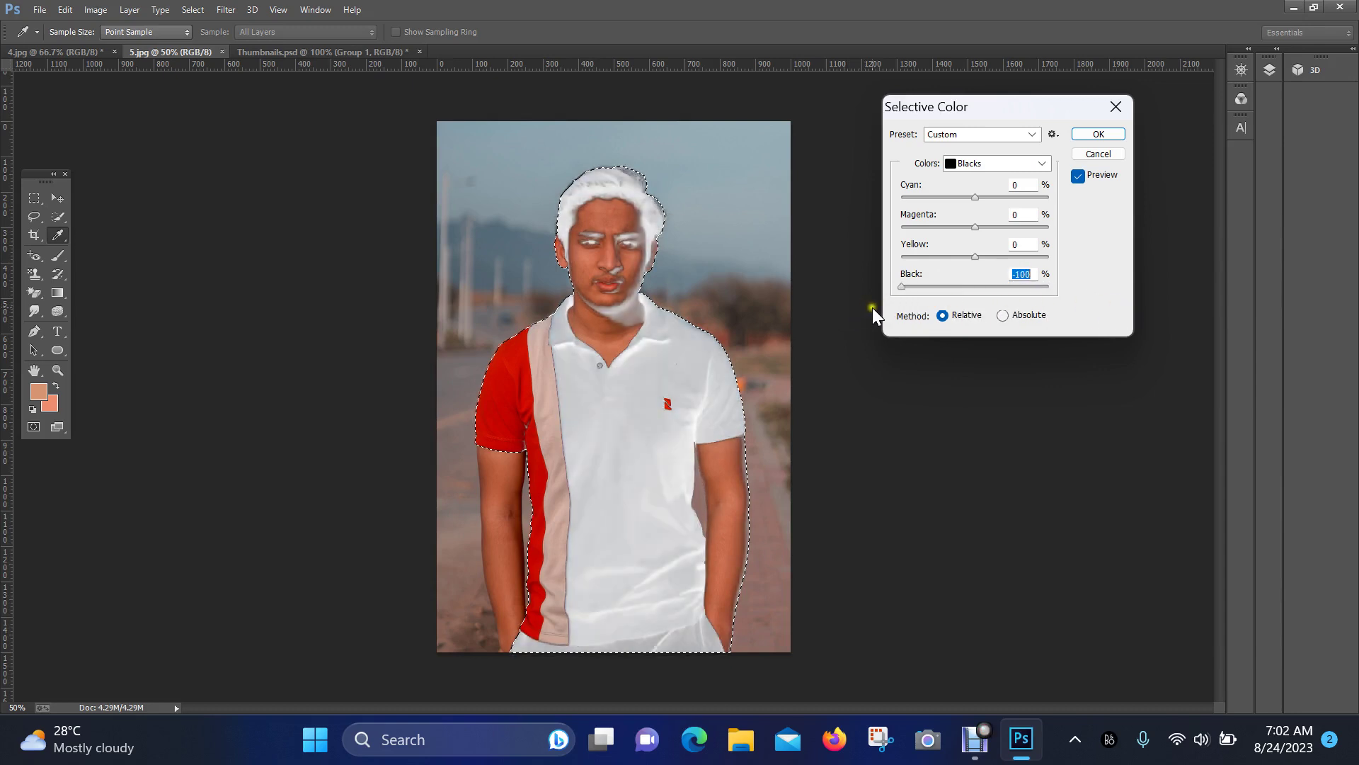
{"action": "left_click_drag", "start_coordinate": [898, 313], "coordinate": [1055, 329]}
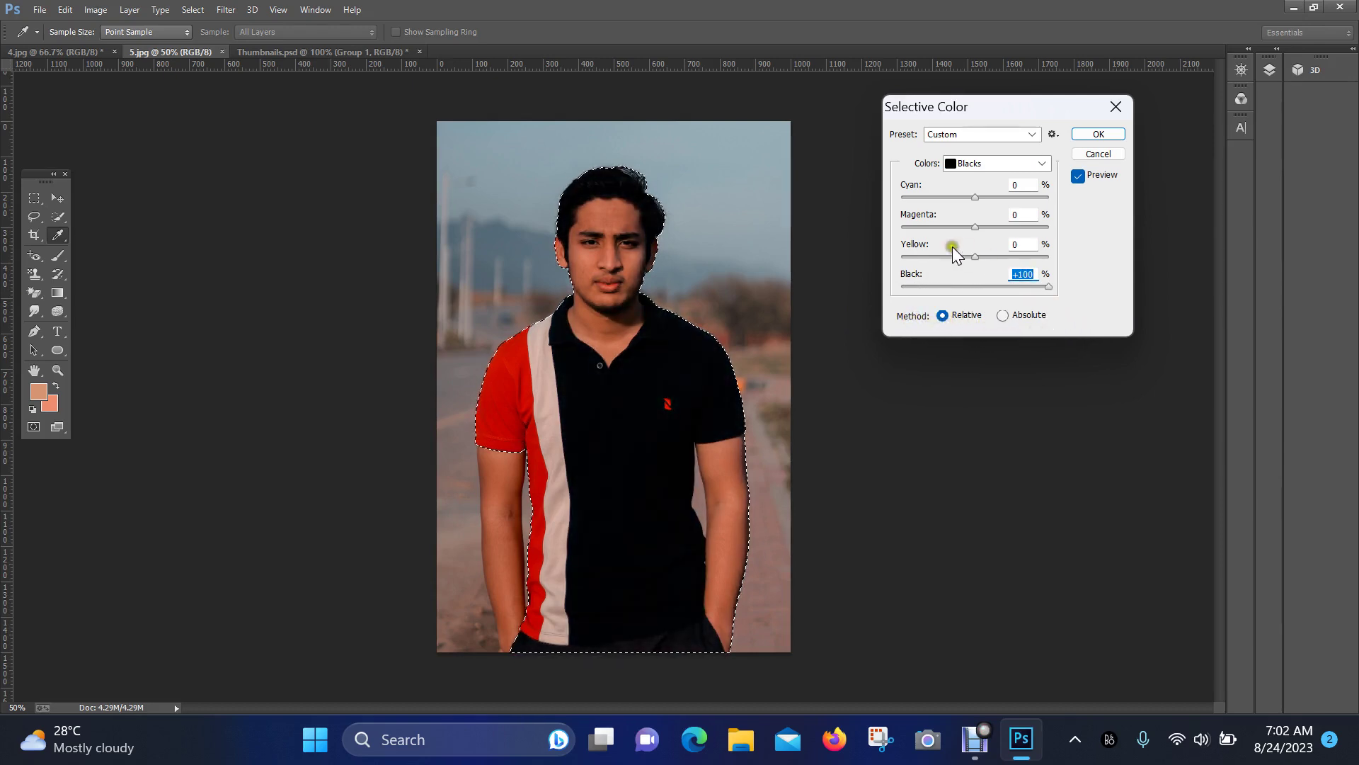
{"action": "left_click_drag", "start_coordinate": [976, 257], "coordinate": [968, 288]}
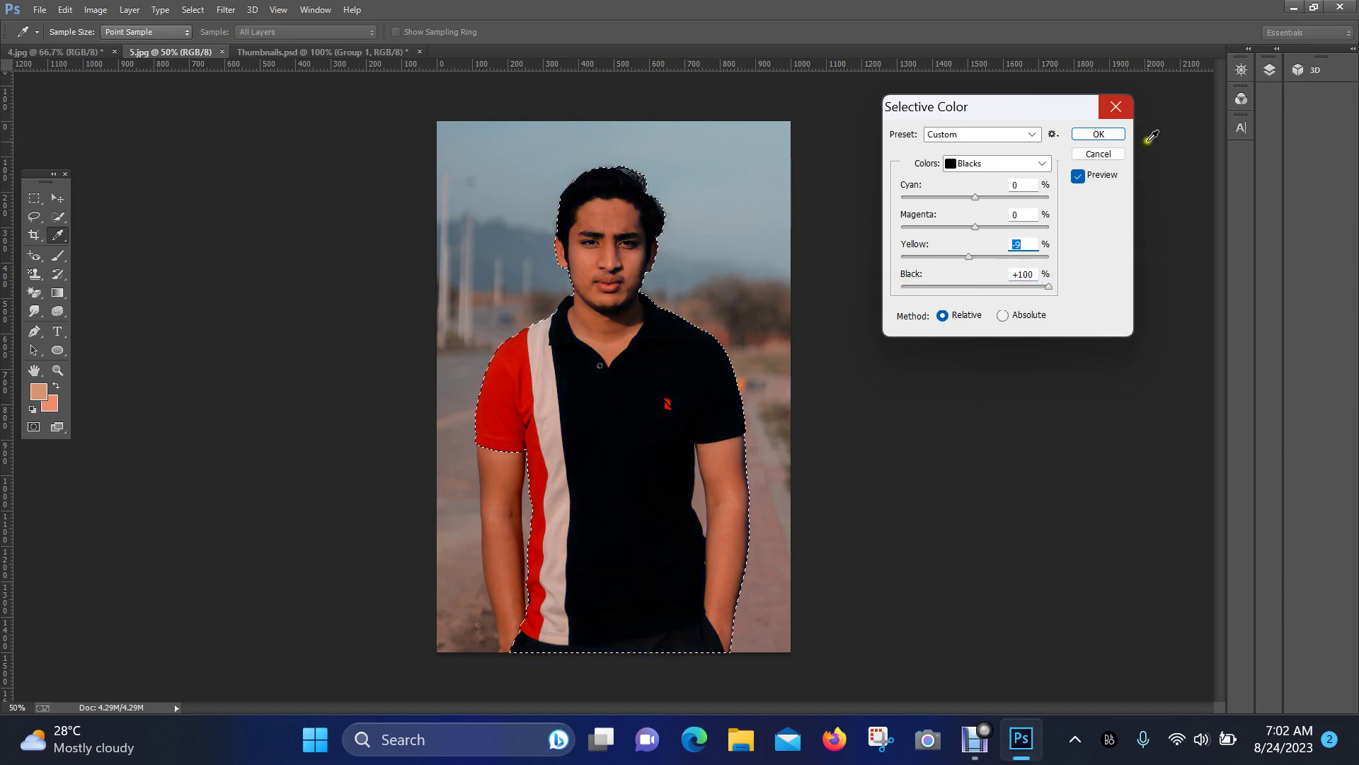
{"action": "left_click", "coordinate": [1104, 154]}
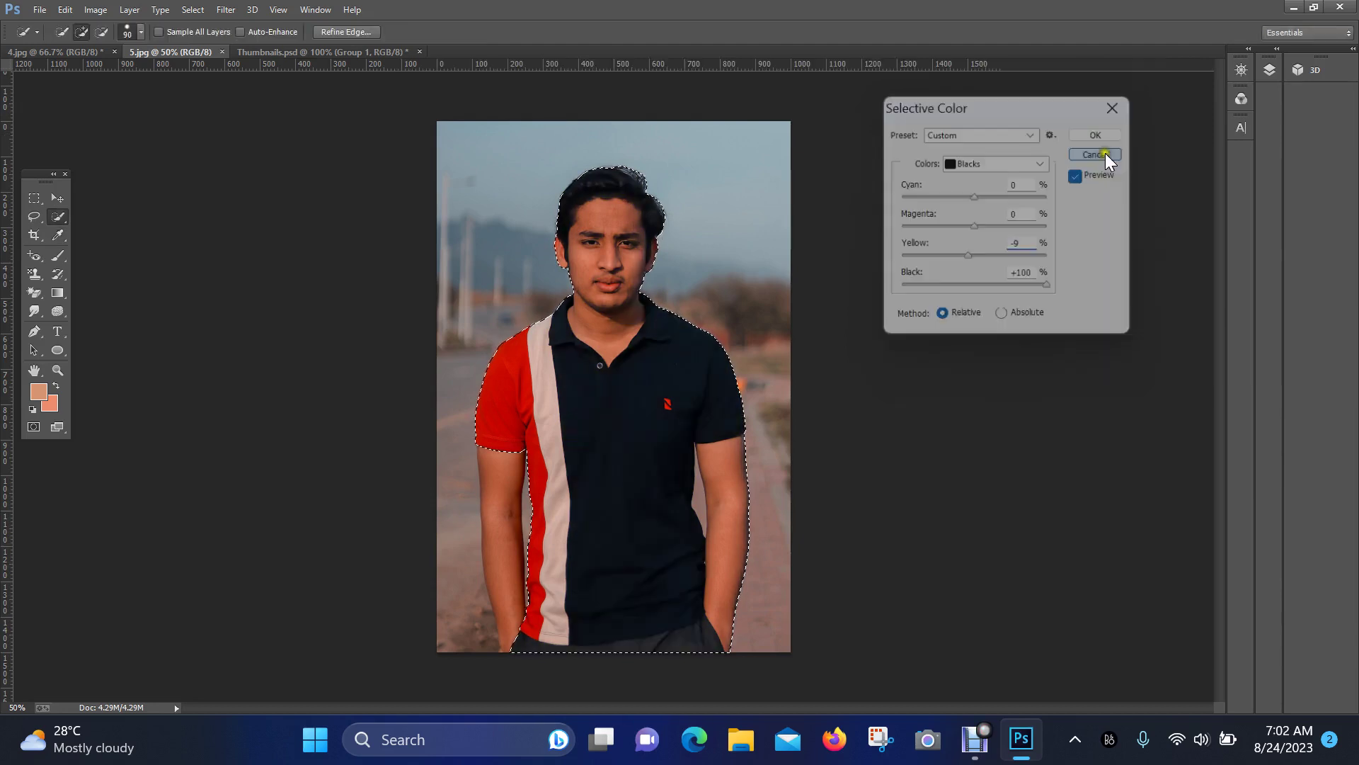
Step: Try desaturating the selected man, and undo the desaturation
{"action": "left_click", "coordinate": [96, 9]}
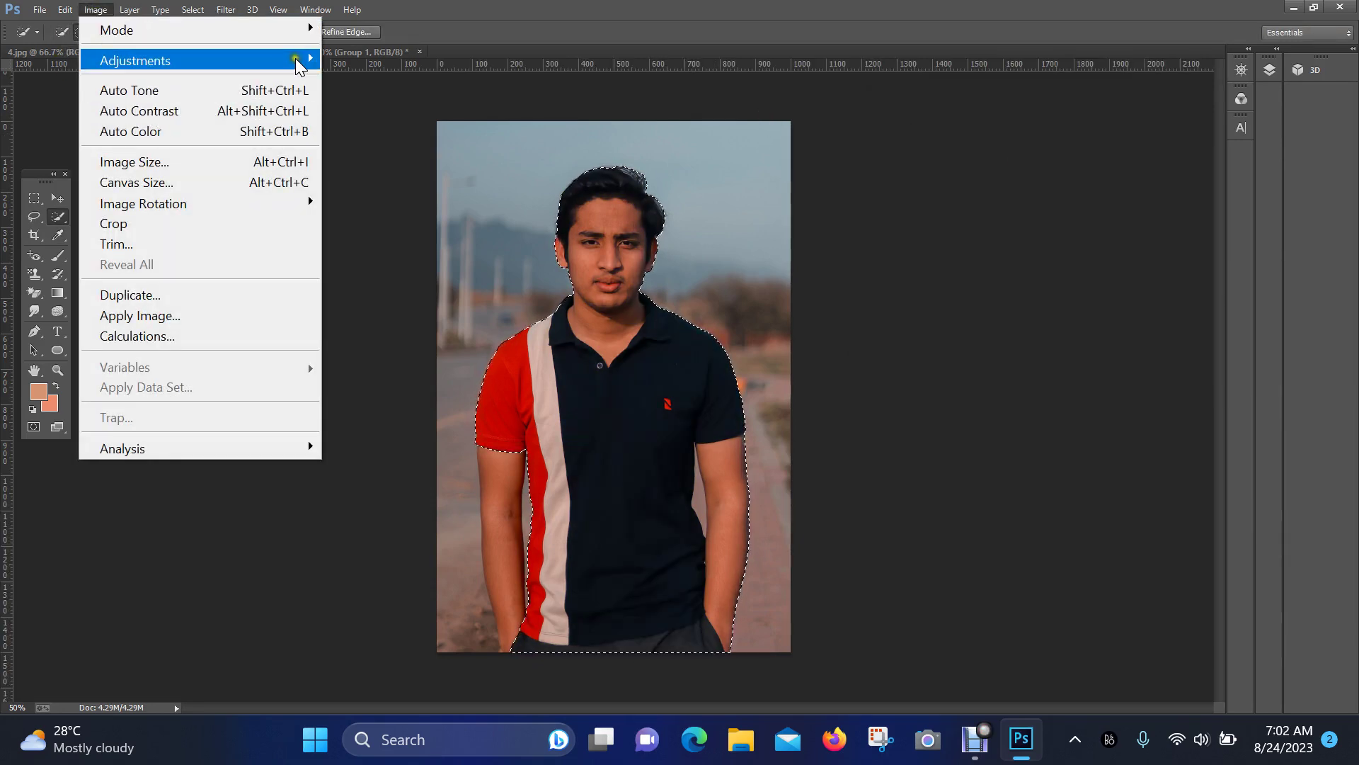
{"action": "mouse_move", "coordinate": [299, 65]}
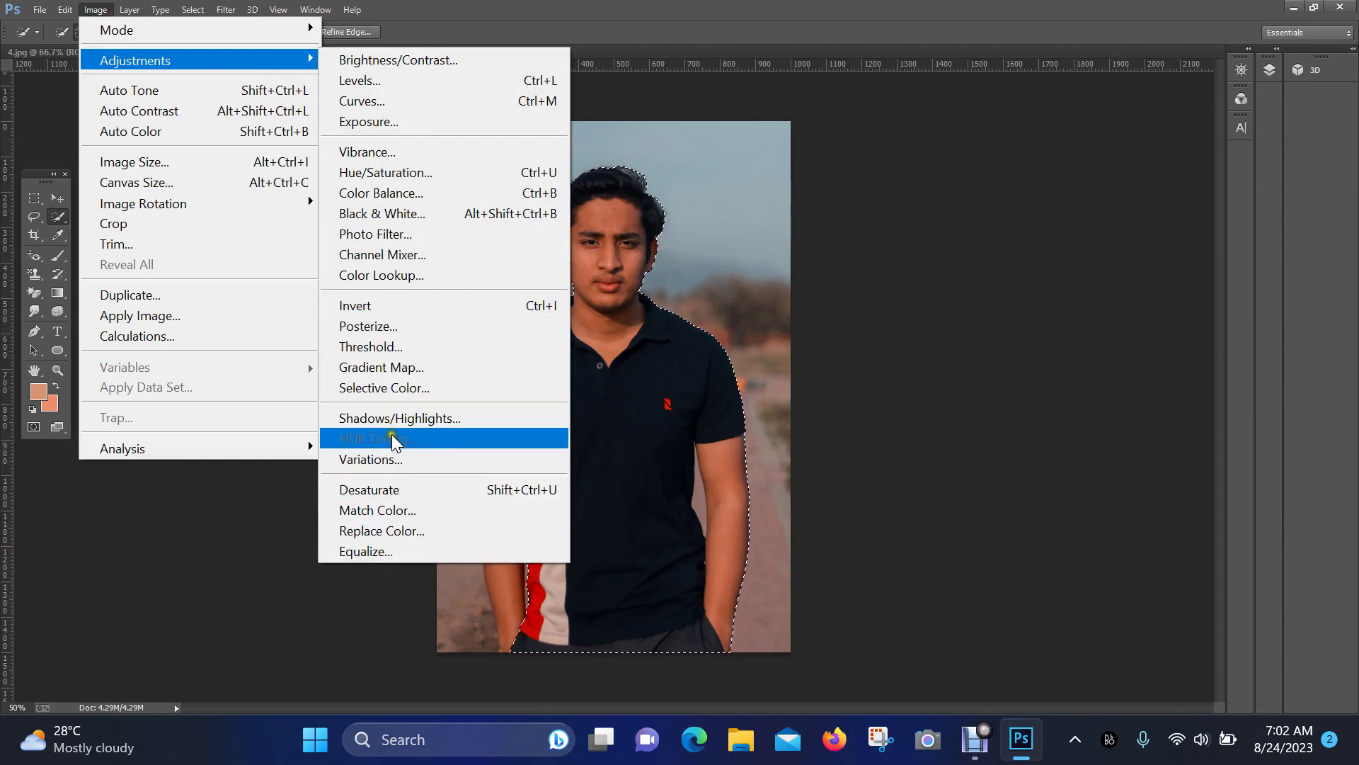
{"action": "left_click", "coordinate": [398, 489]}
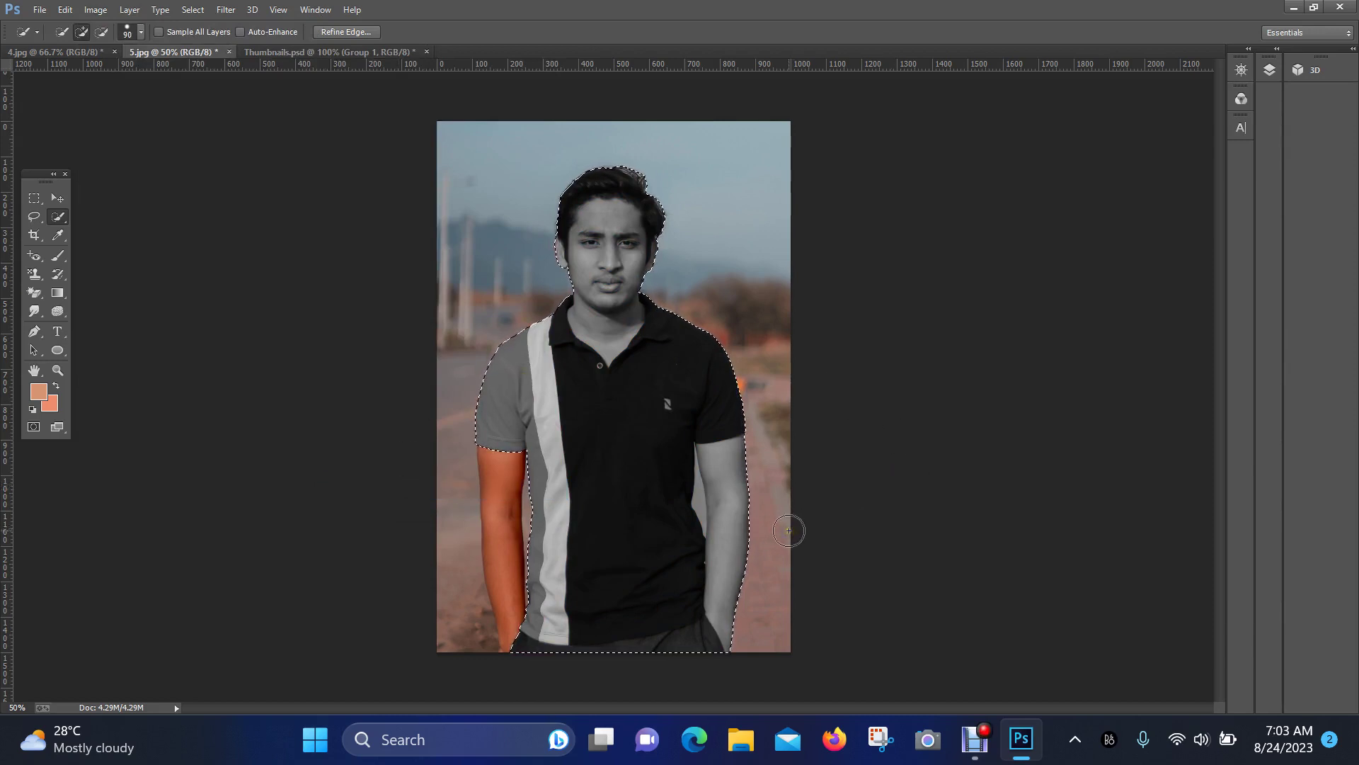
{"action": "key", "text": "ctrl+z"}
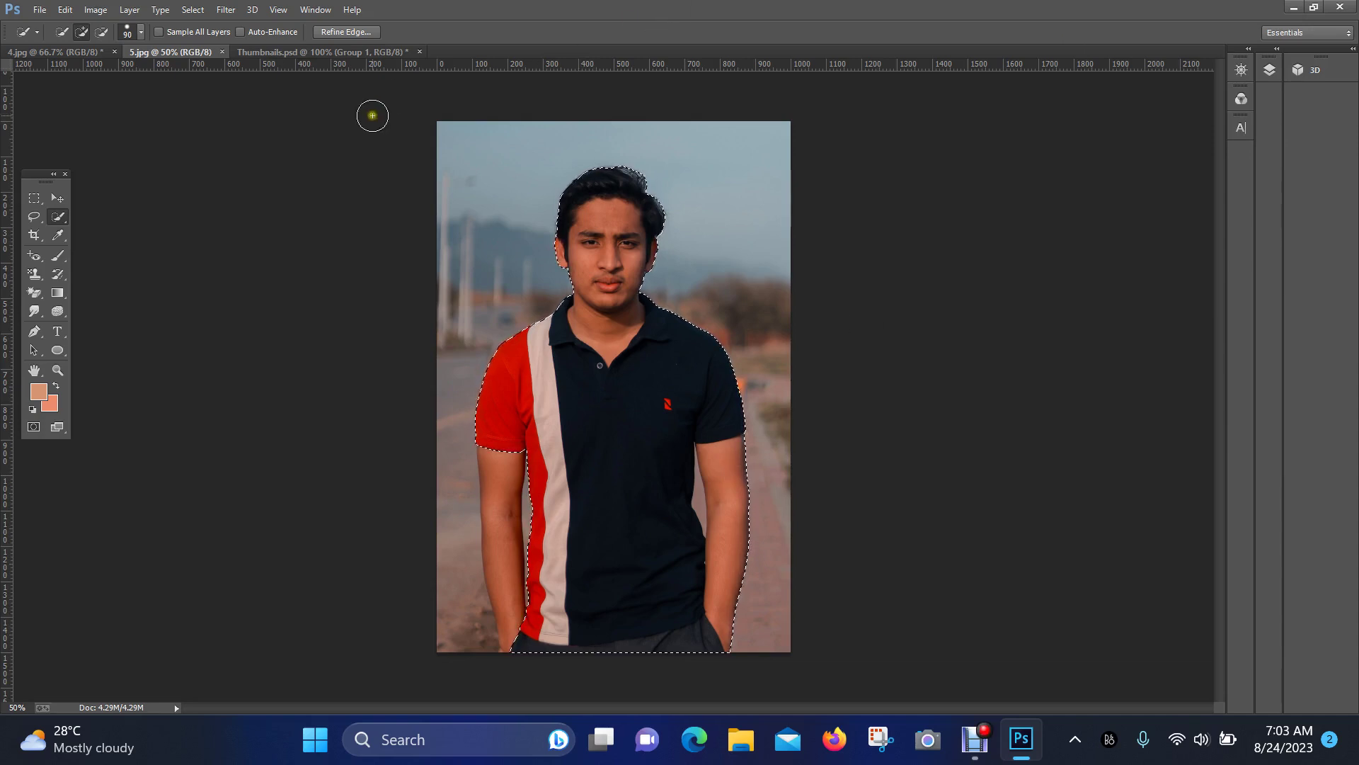
Step: Brighten the selected man with a Curves adjustment, raising the RGB curve's midpoint to input 116, output 148
{"action": "left_click", "coordinate": [96, 9]}
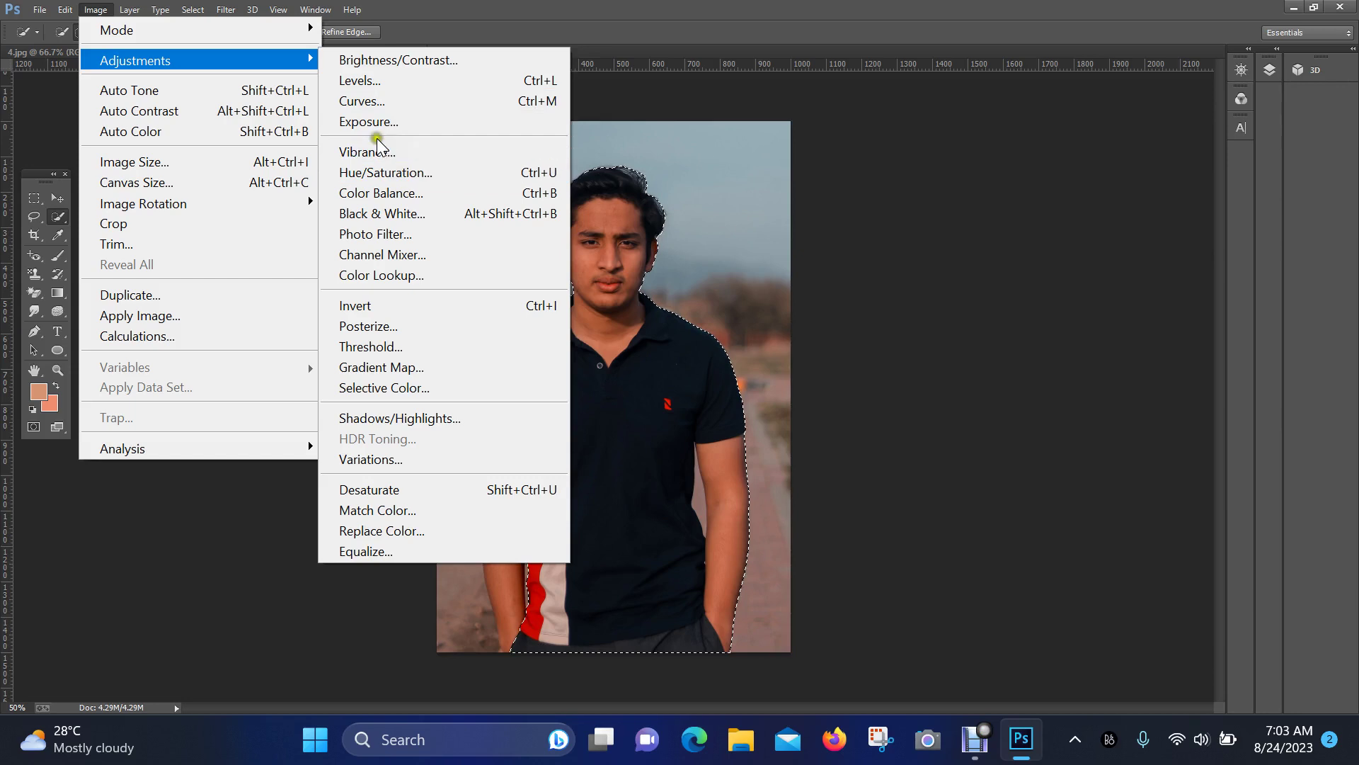
{"action": "left_click", "coordinate": [389, 100]}
{"action": "left_click", "coordinate": [1099, 312]}
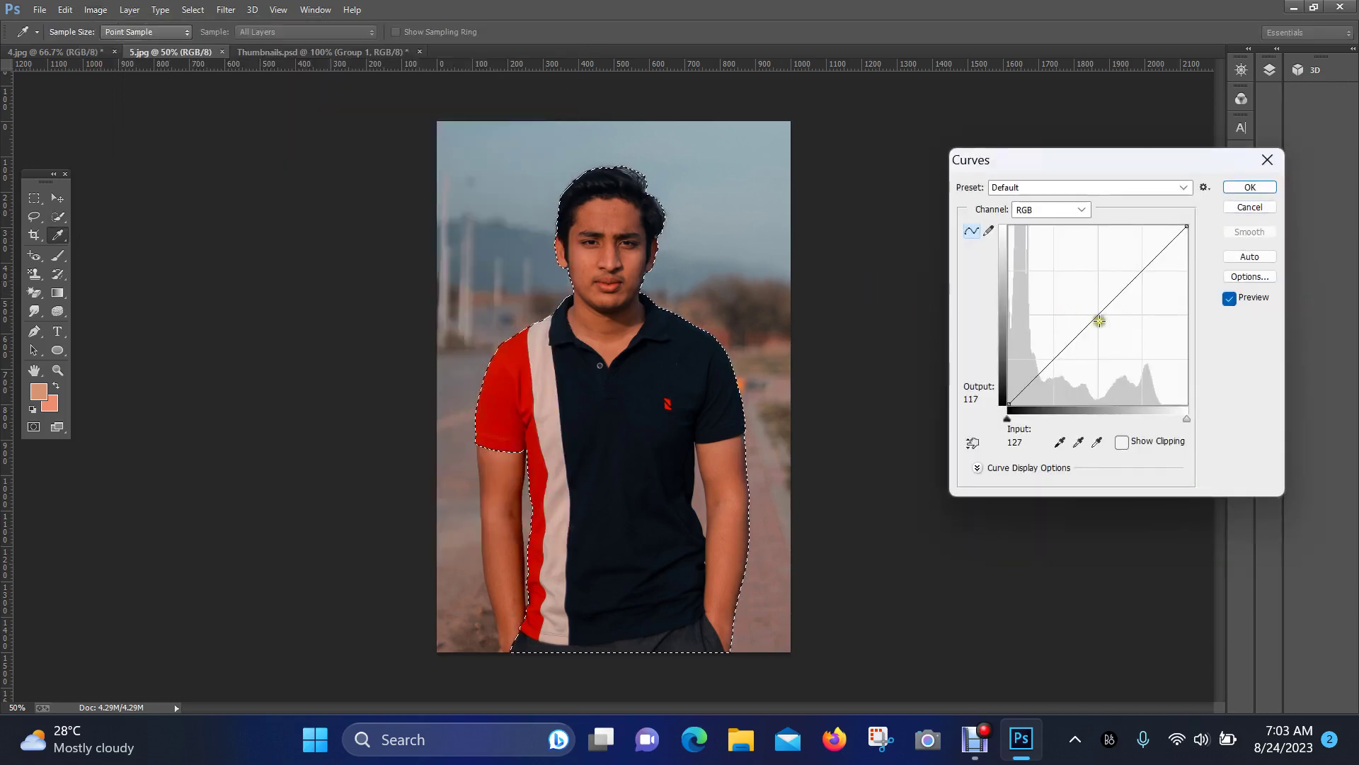
{"action": "left_click_drag", "start_coordinate": [1098, 313], "coordinate": [1088, 301]}
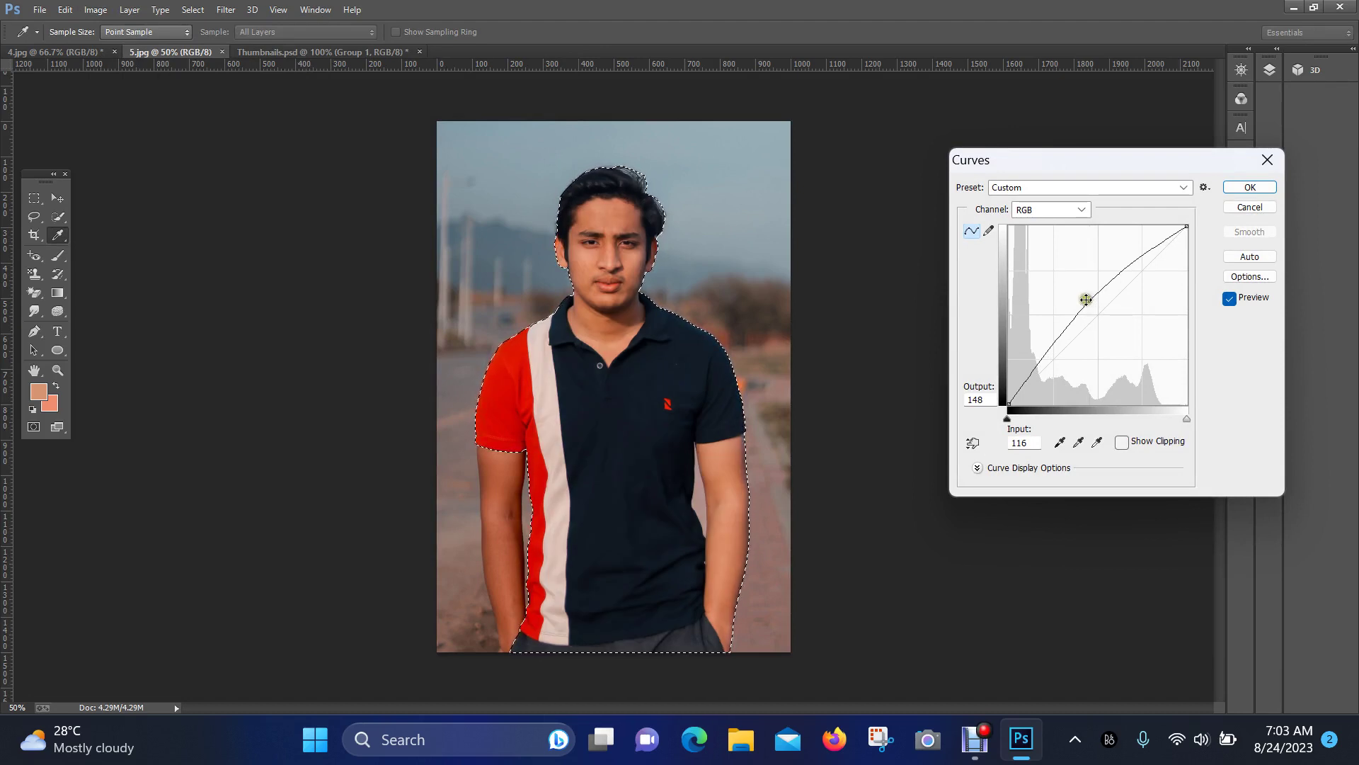
{"action": "left_click", "coordinate": [1250, 187]}
Step: Clear the selection around the man and switch to the Move tool
{"action": "key", "text": "w"}
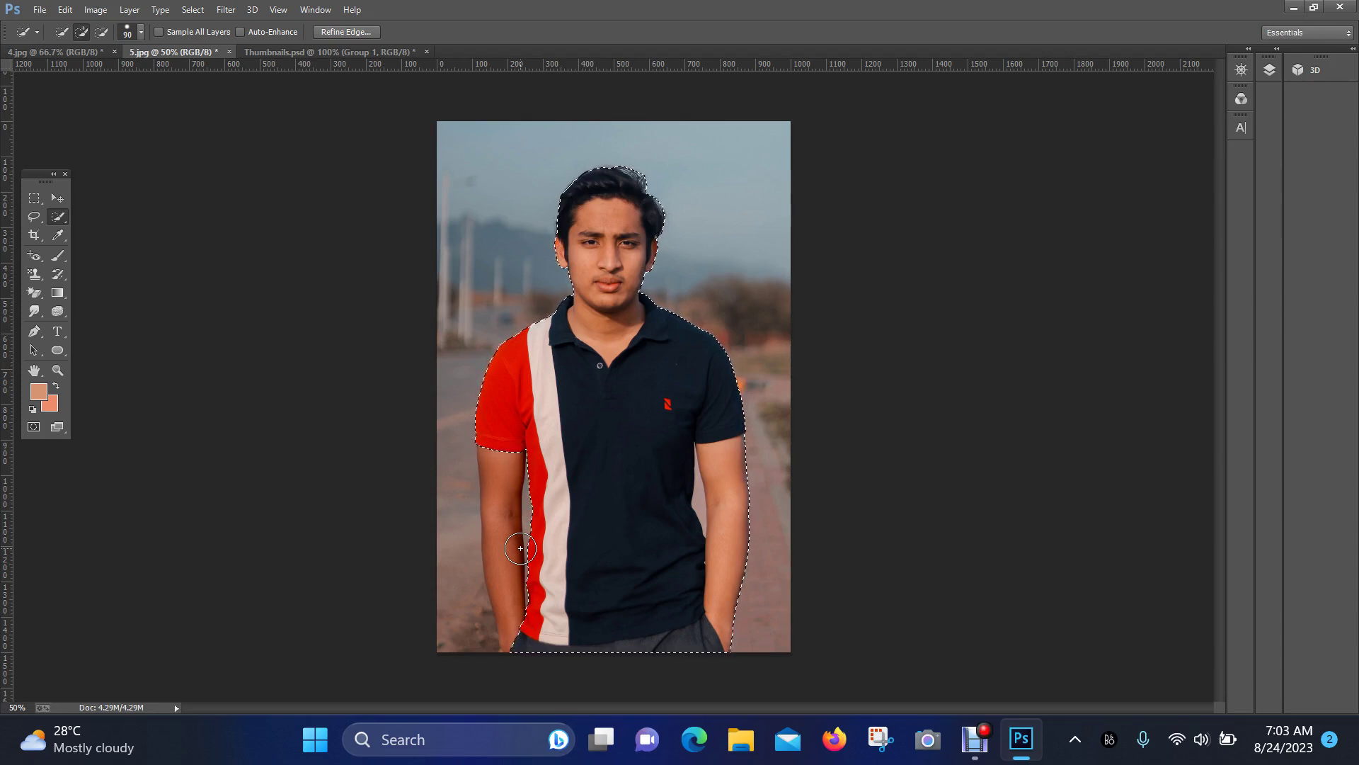
{"action": "key", "text": "ctrl+d"}
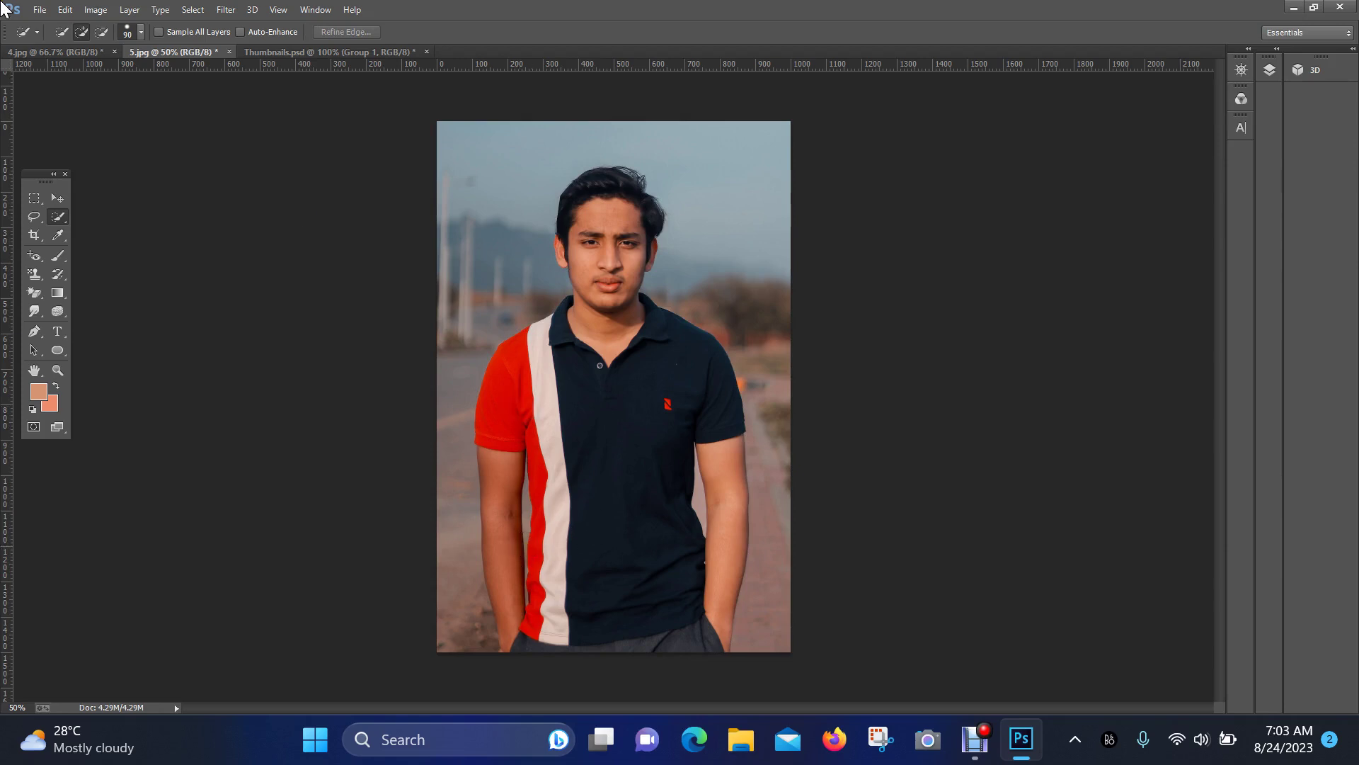
{"action": "left_click", "coordinate": [59, 197]}
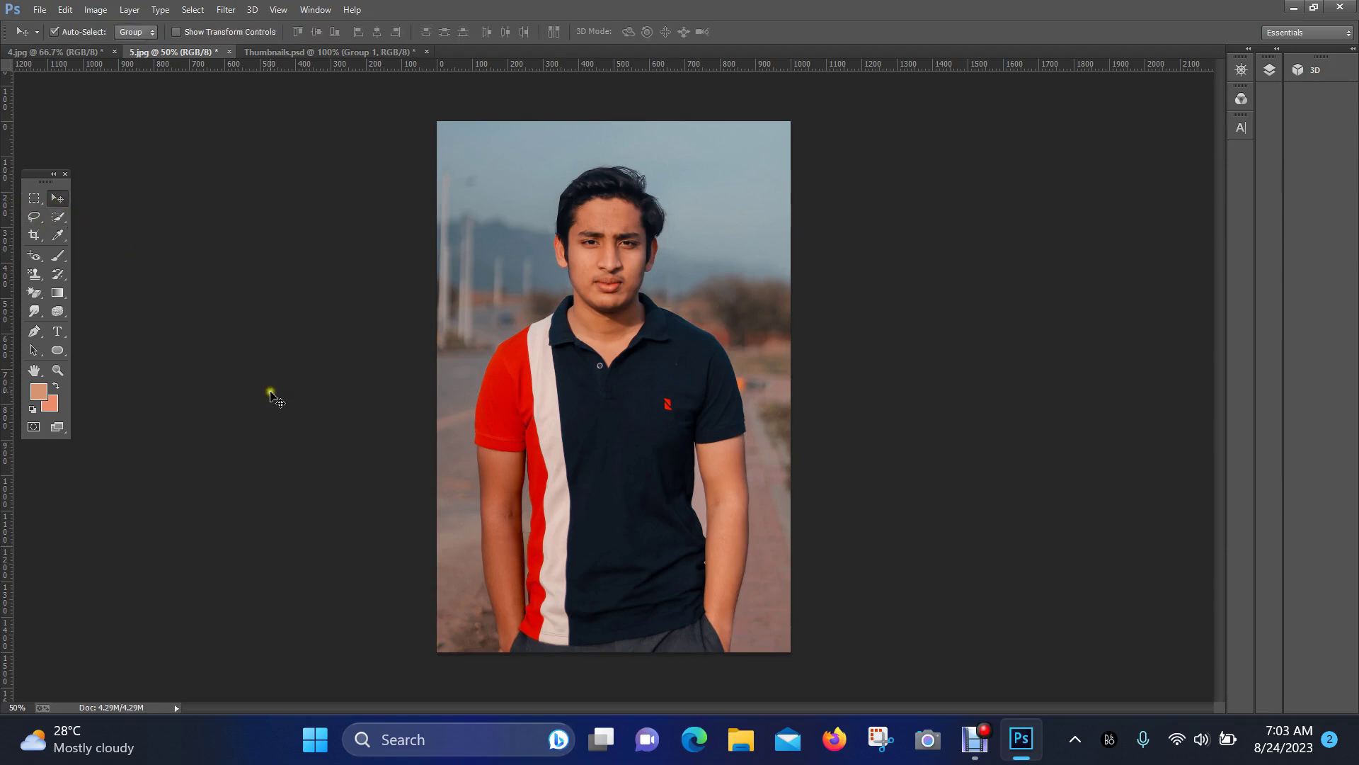